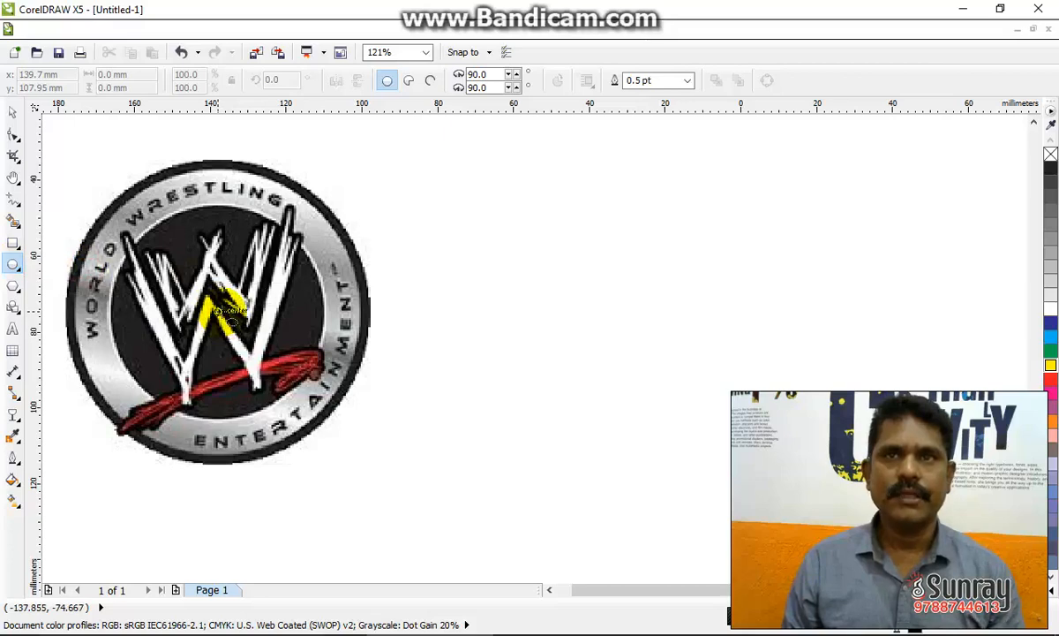
Draw a circle about 56 mm in diameter centred on the logo and place a copy 100 mm to its right
left_click_drag(225, 311, 335, 399)
key("space")
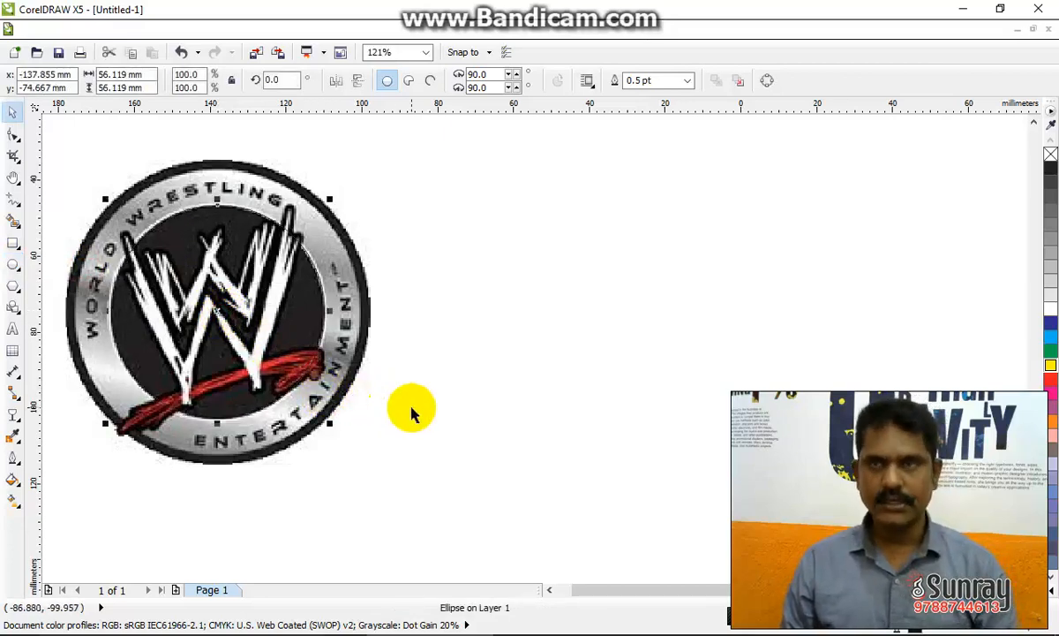
key("Right")
key("Right")
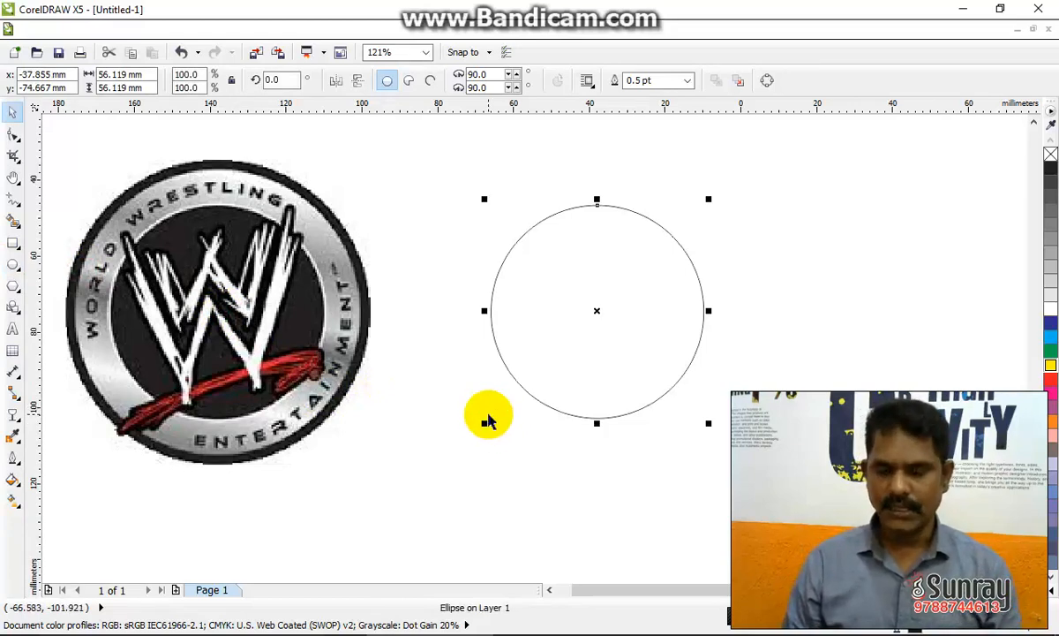
Enlarge the circle on the logo from its centre to about 75 mm and shift it 100 mm right, concentric with the copied circle
key("Tab")
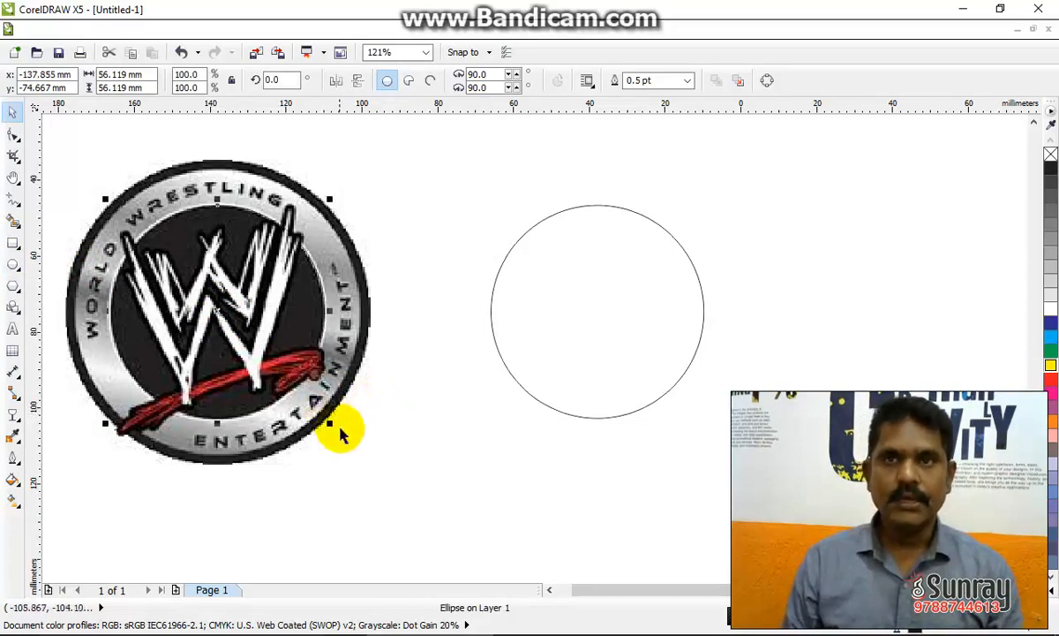
left_click_drag(335, 429, 367, 460)
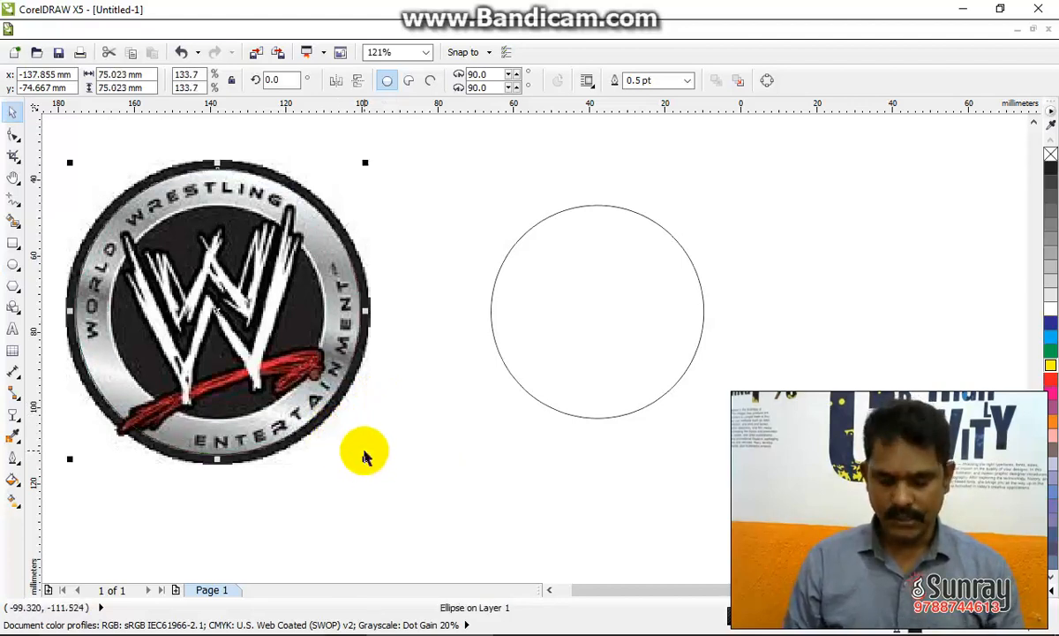
key("Right")
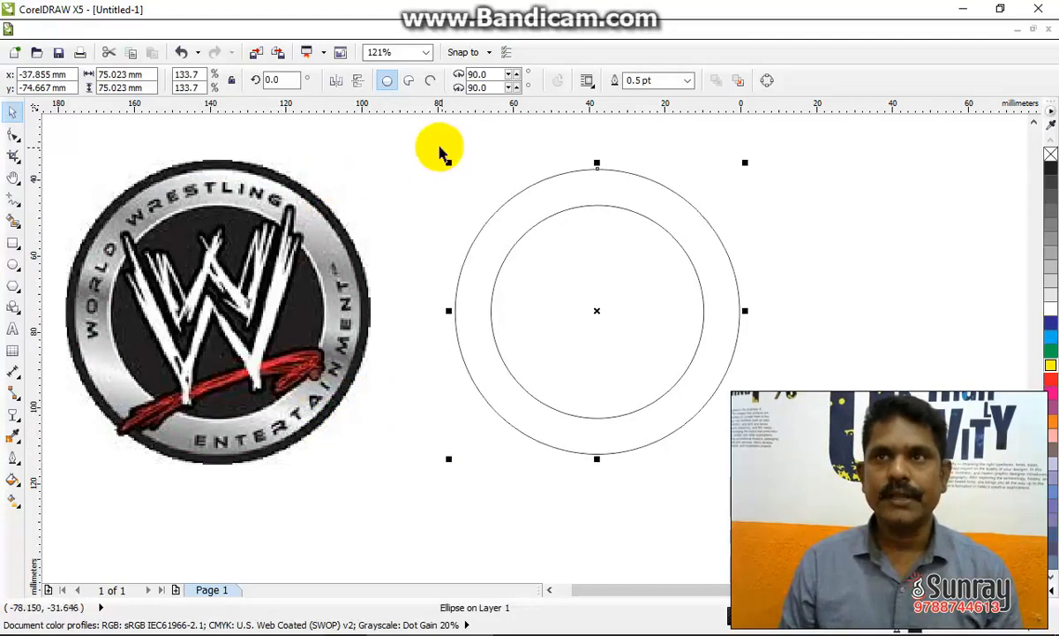
Combine the two concentric circles into one ring shape and fill it with grey
left_click_drag(441, 152, 738, 453)
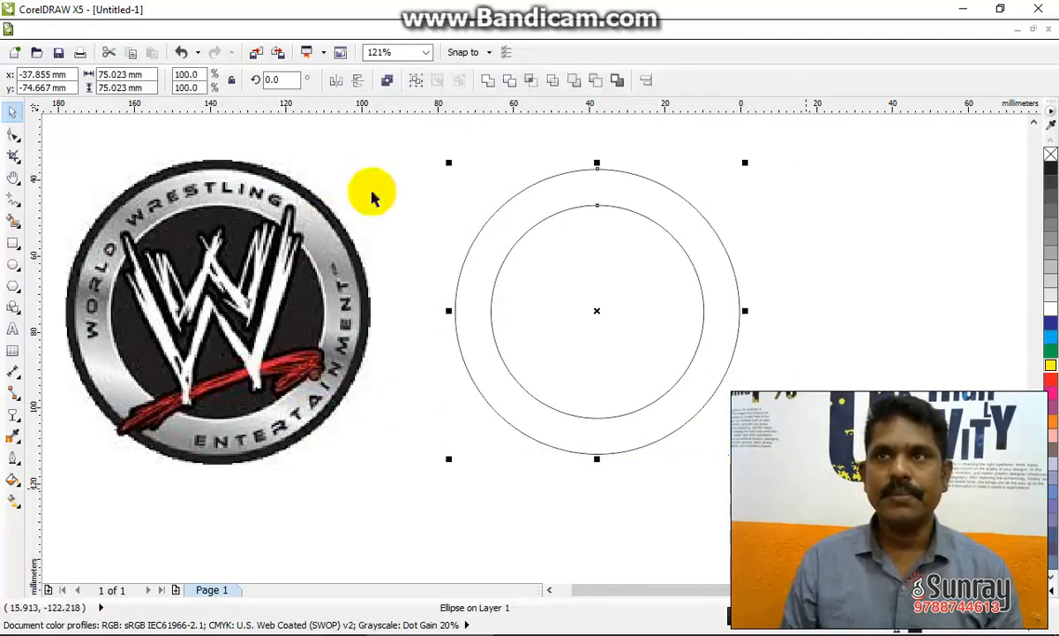
left_click(245, 31)
mouse_move(193, 30)
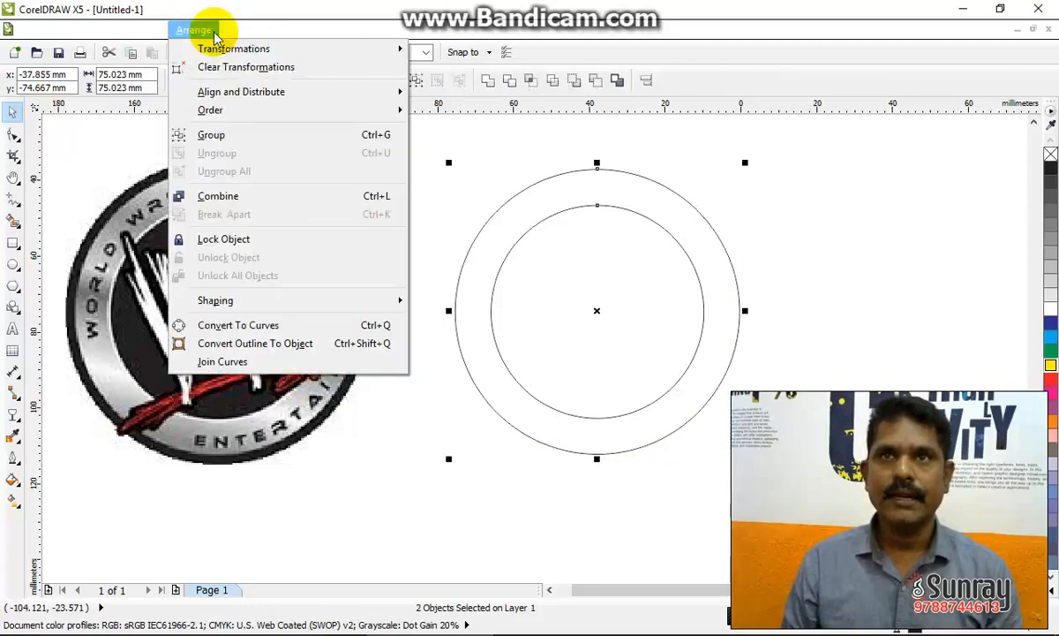
left_click(219, 196)
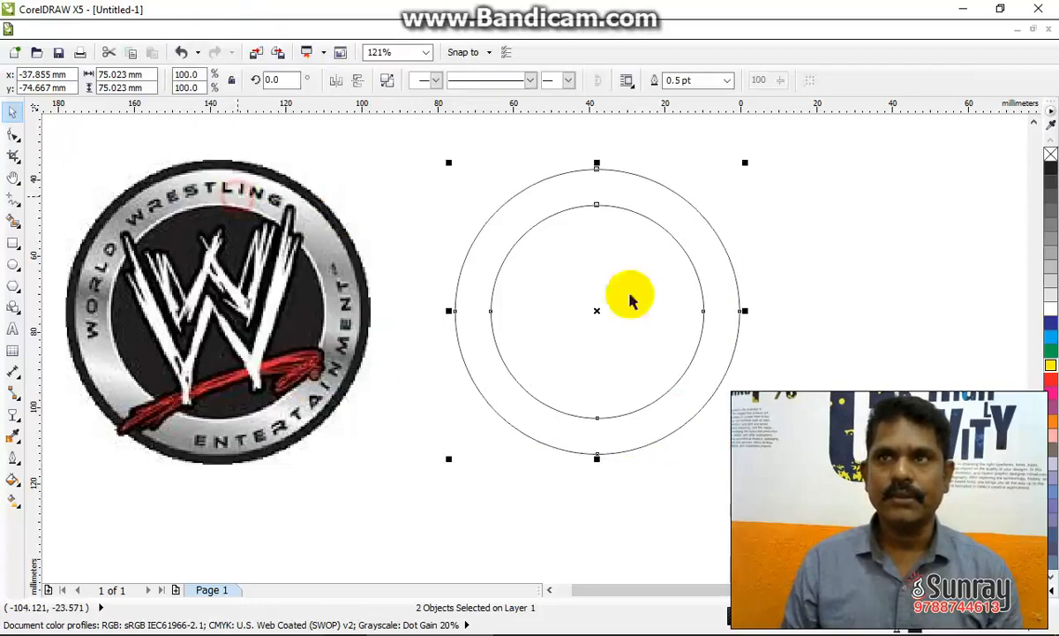
left_click(1050, 272)
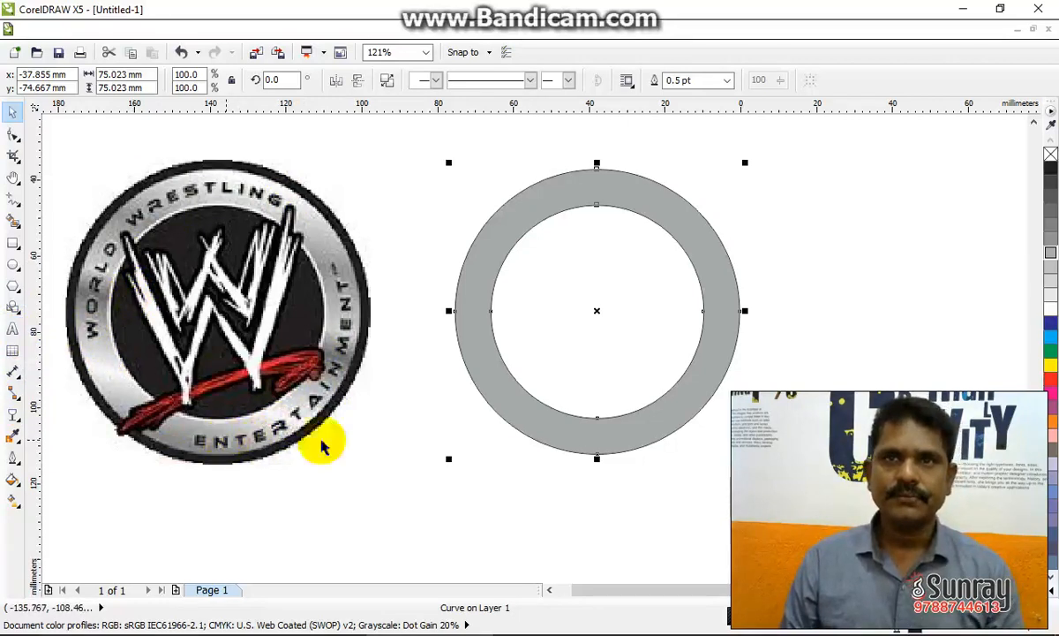
Place the sample text "fdgdf gdfg df" along the ring's upper outer edge and "dfgdf gdf gdfg f" along its lower edge
left_click(13, 331)
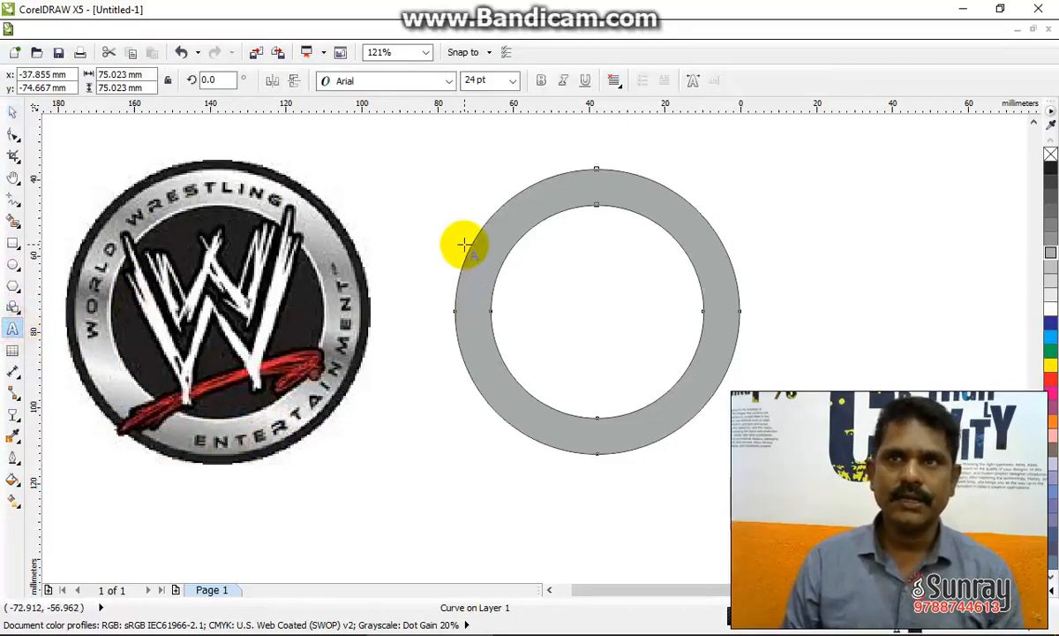
left_click(471, 246)
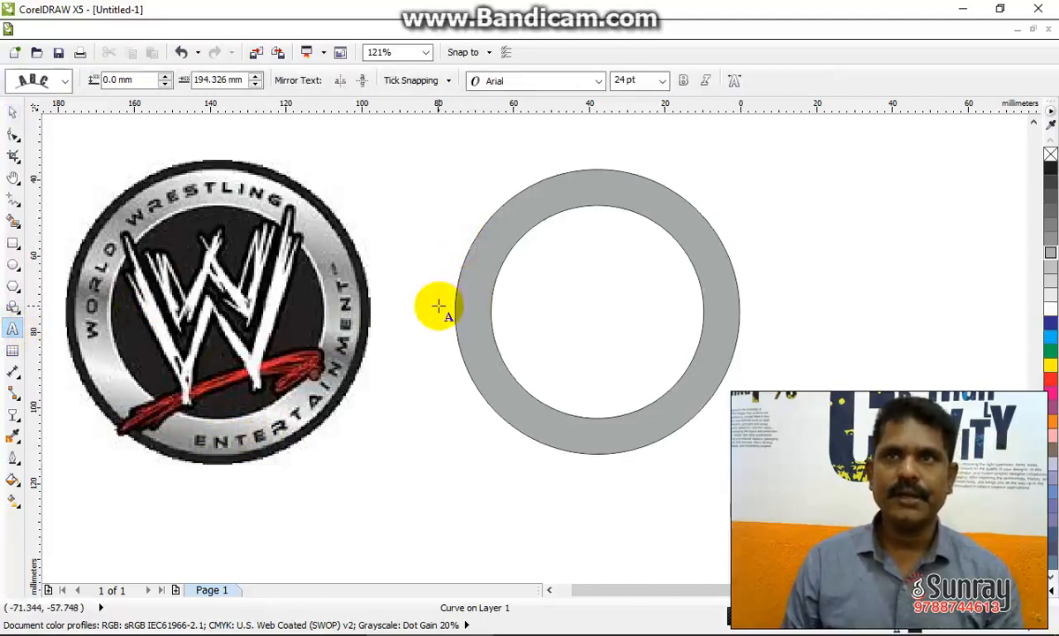
type("fdgdf gdfg df")
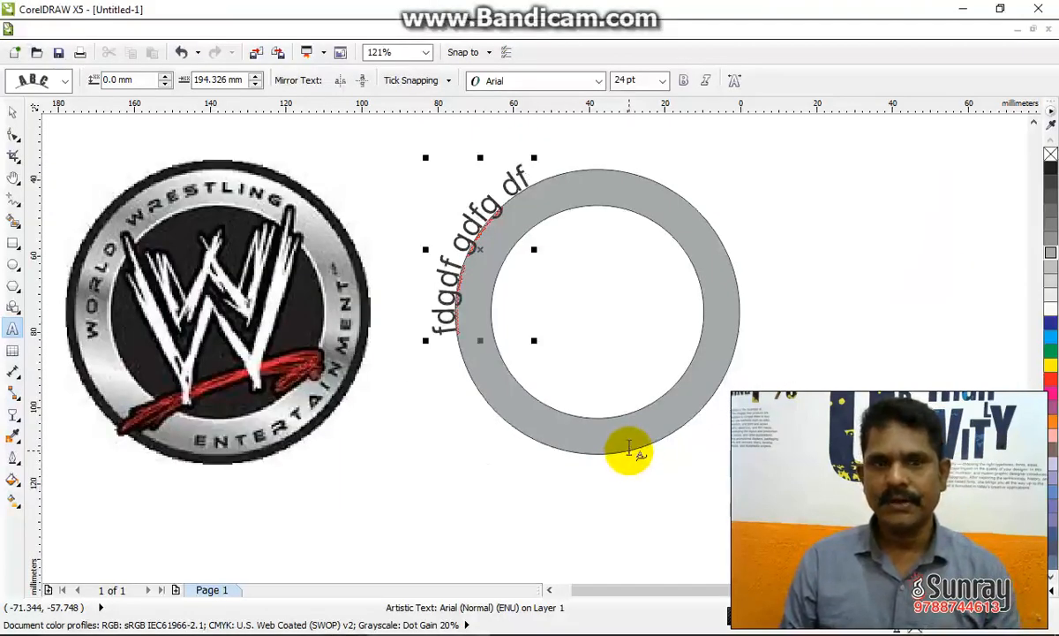
left_click(629, 451)
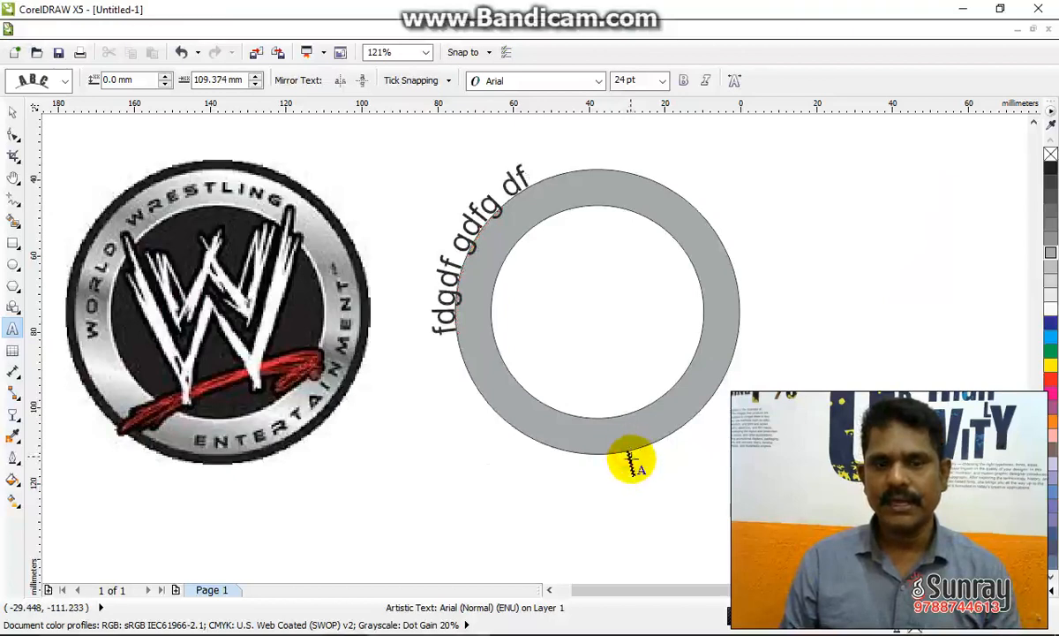
type("dfgdf gdf gdfg f")
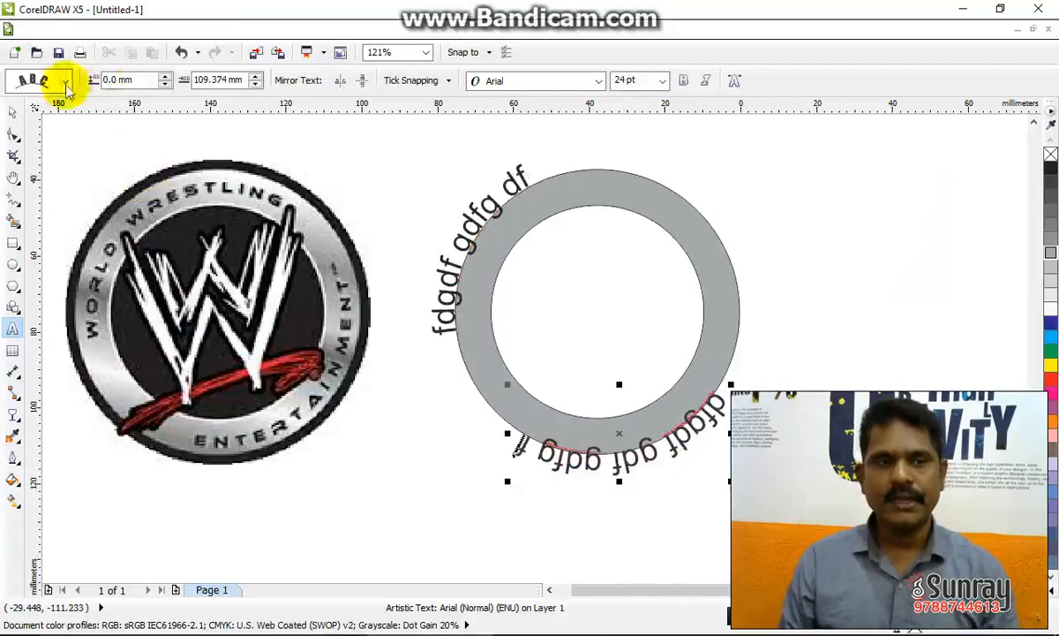
Break the path texts apart from the ring, move the lower text inward and delete it
left_click(11, 118)
left_click(651, 472)
left_click(645, 461)
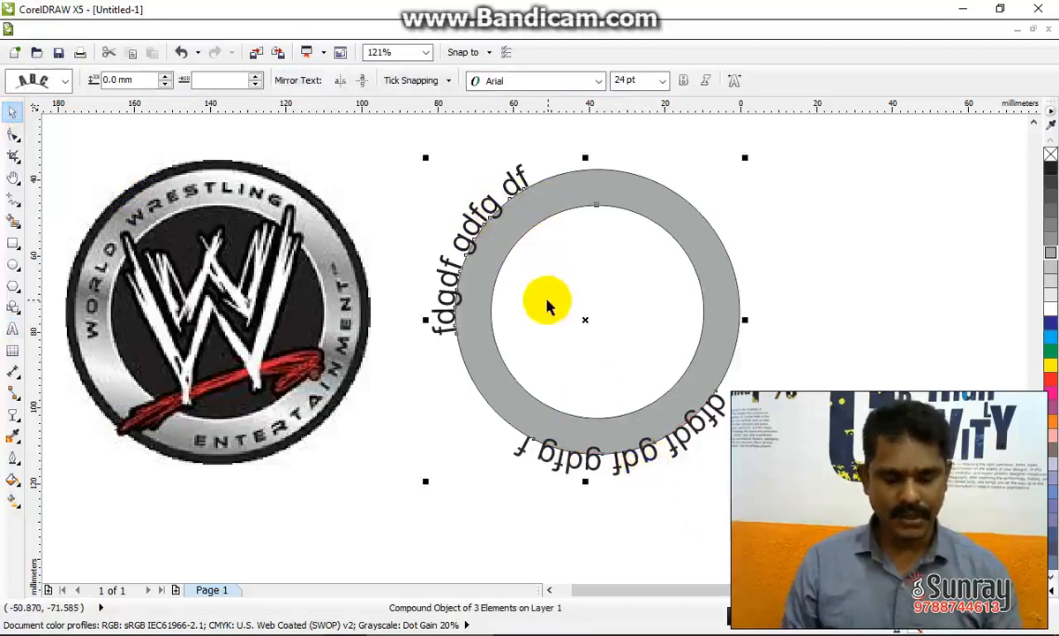
key("ctrl+k")
left_click(773, 338)
left_click_drag(710, 424, 725, 374)
left_click(579, 350)
key("Delete")
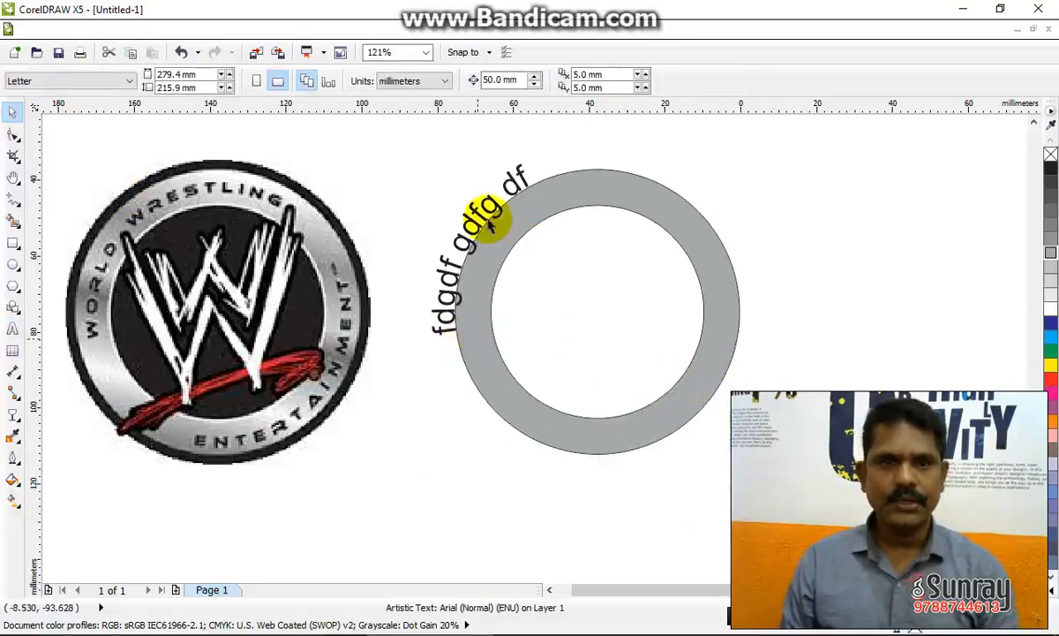
Undo the text edits until both sample texts are removed from the ring
left_click(488, 204)
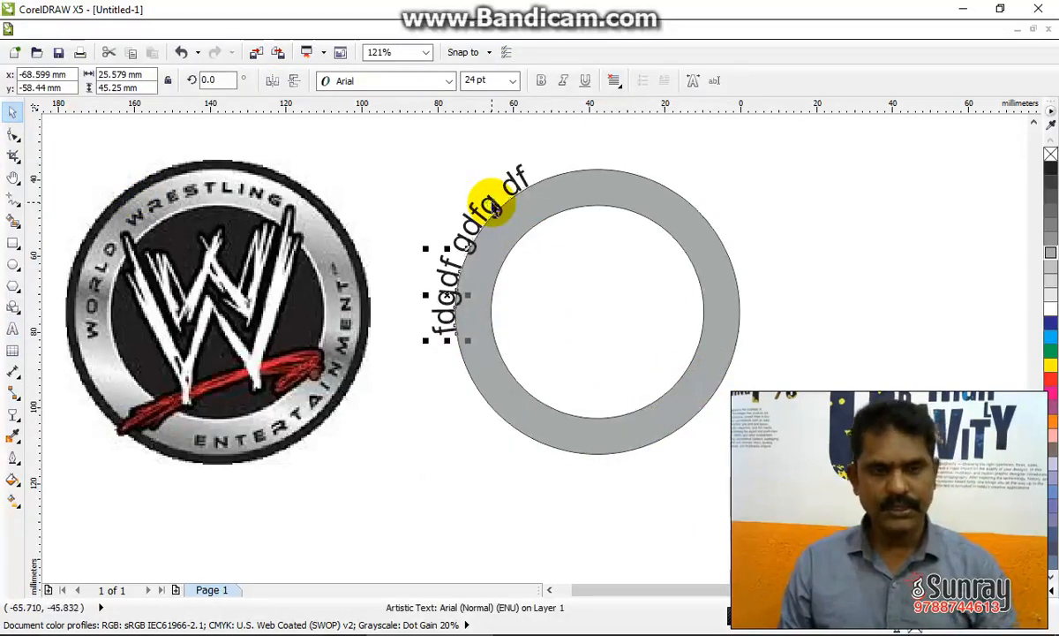
left_click(494, 208)
left_click(492, 220)
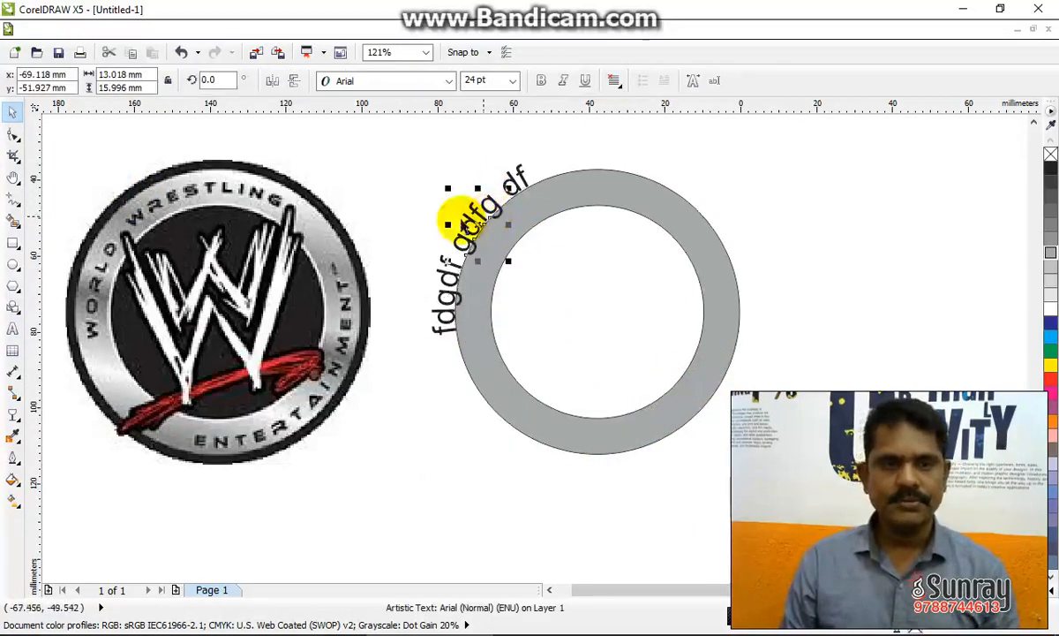
key("ctrl+z")
key("ctrl+z")
key("ctrl+z")
key("ctrl+z")
key("ctrl+z")
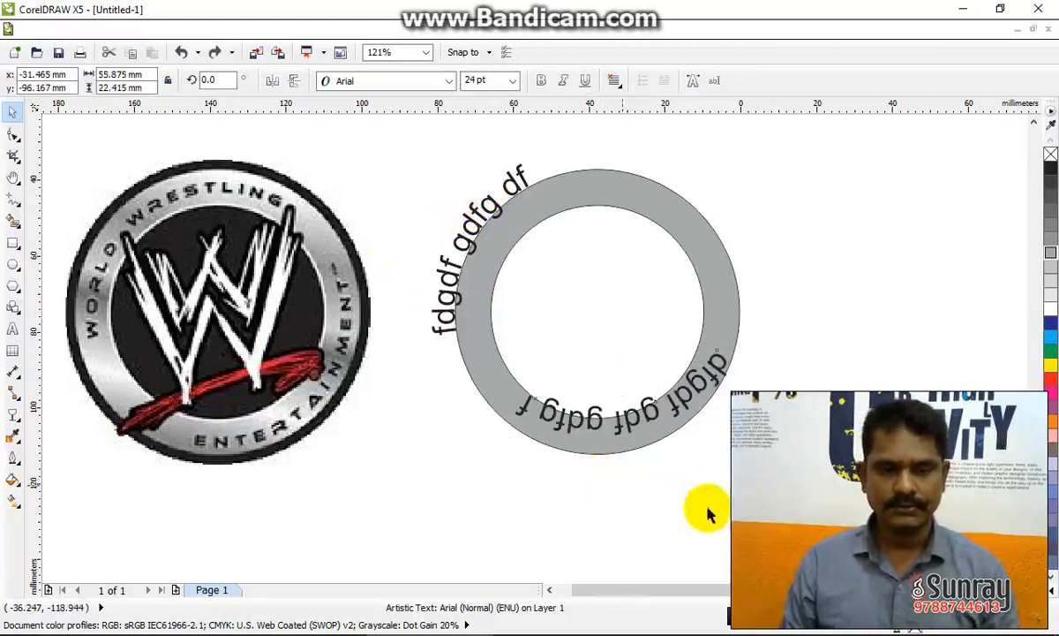
key("ctrl+z")
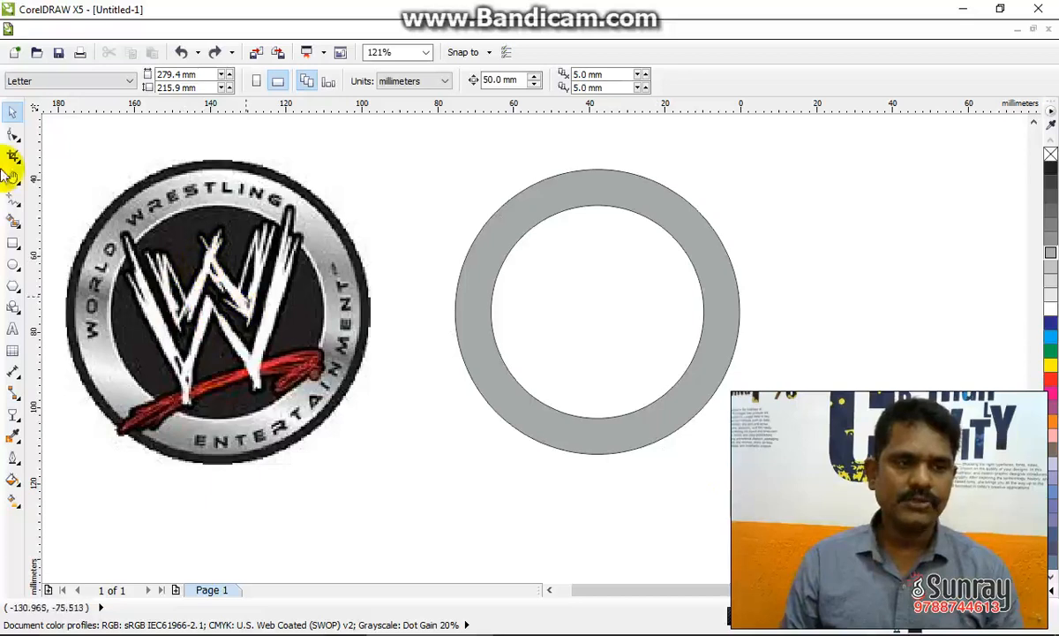
Trace the logo's upper W as an open zigzag about 29 × 24 mm with the Pen tool and move it 100 mm right into the ring
left_click(15, 199)
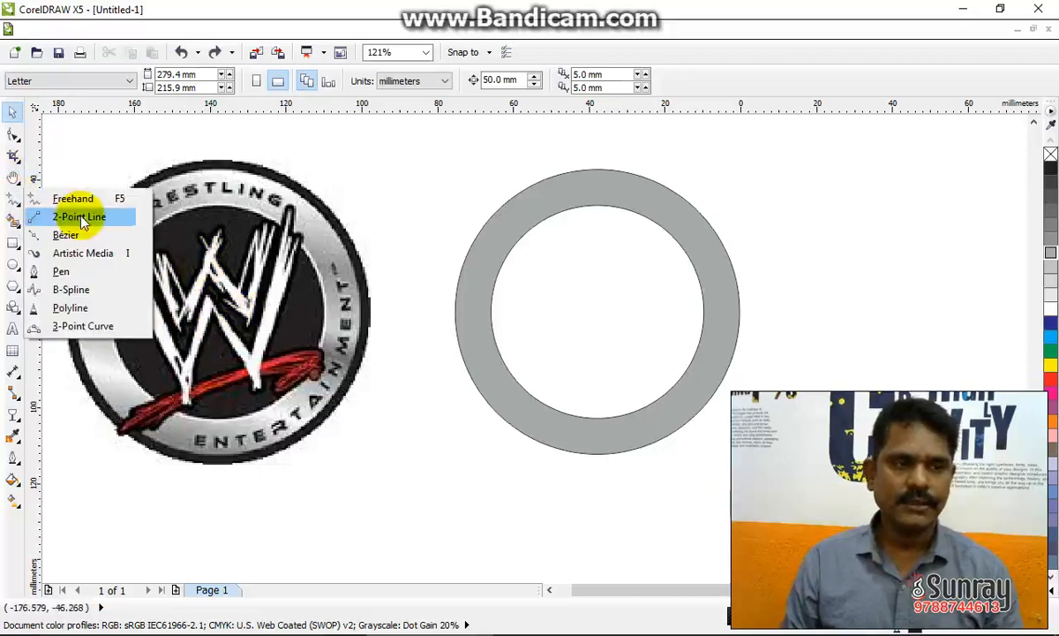
left_click(64, 271)
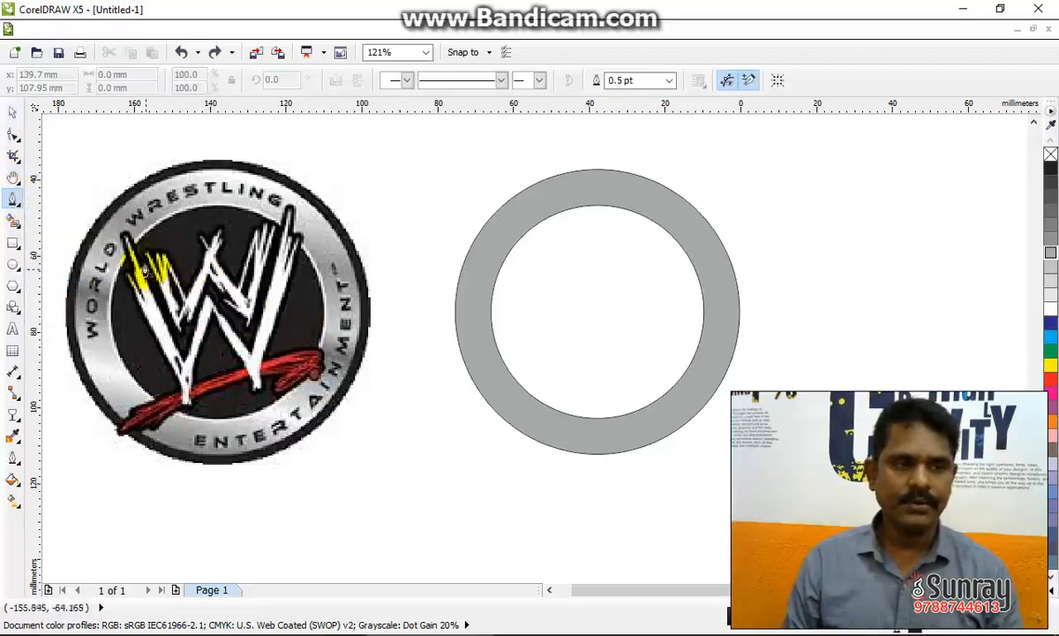
left_click(191, 325)
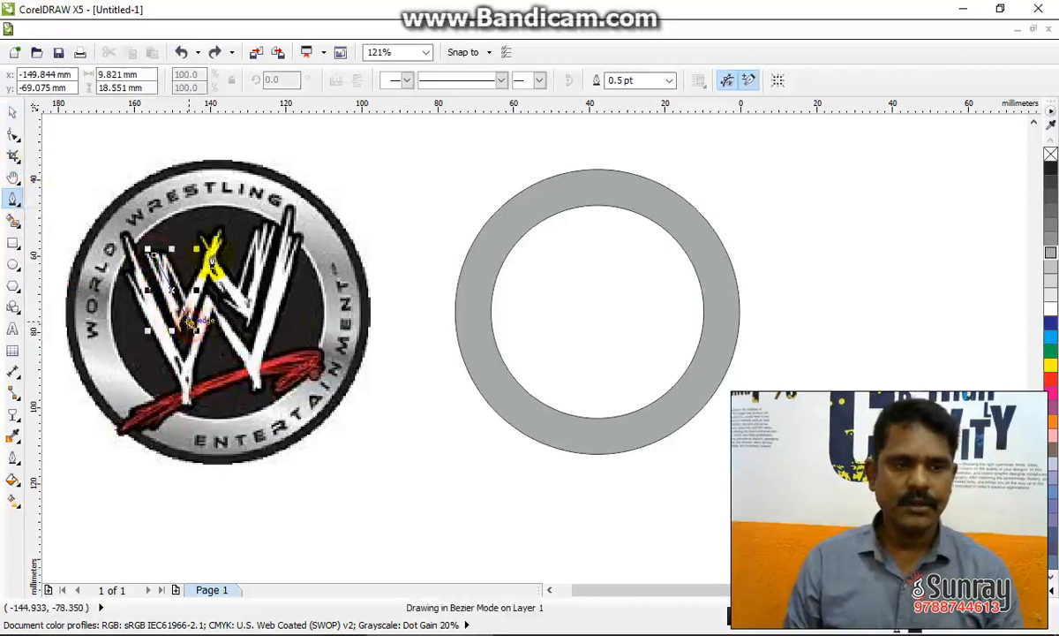
left_click(215, 240)
left_click(253, 318)
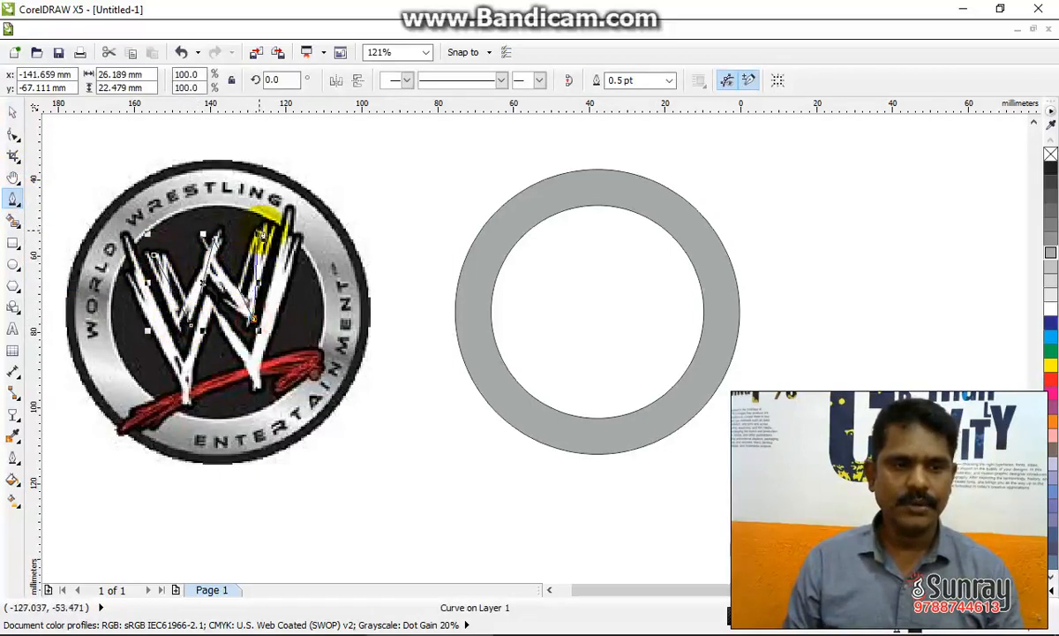
left_click(266, 234)
key("space")
key("Right")
key("Right")
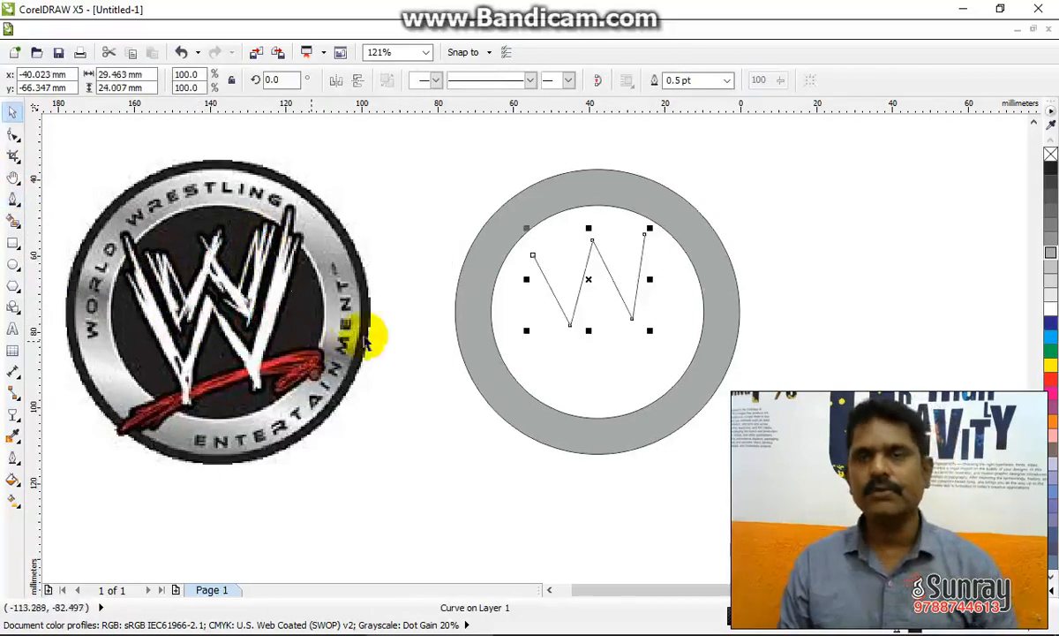
Apply a light-blue dry-brush stroke from the Artistic Media default strokes to the W line
left_click(304, 29)
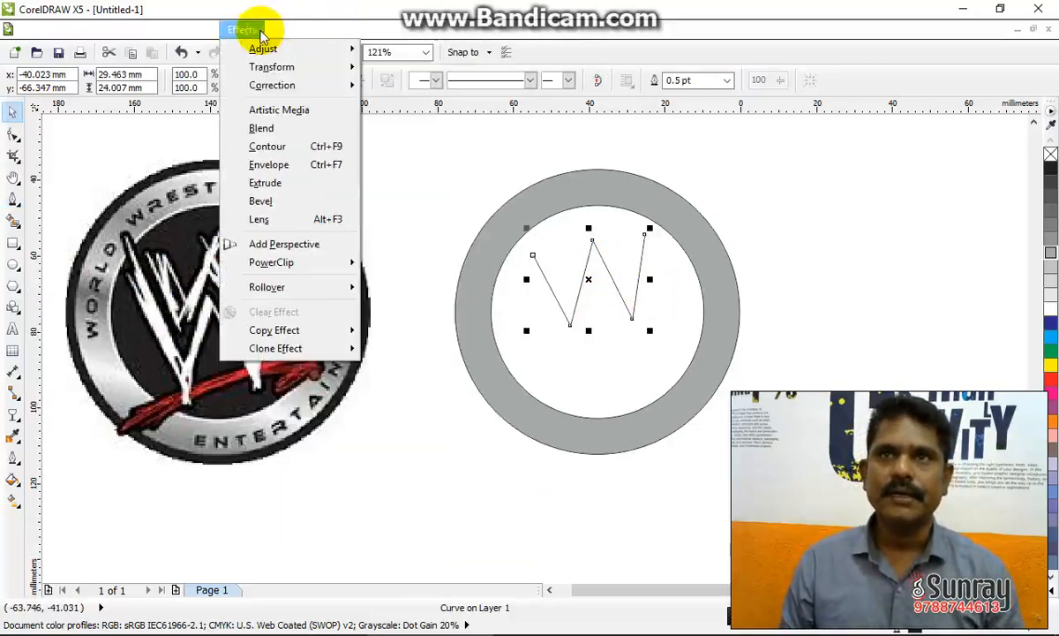
left_click(16, 198)
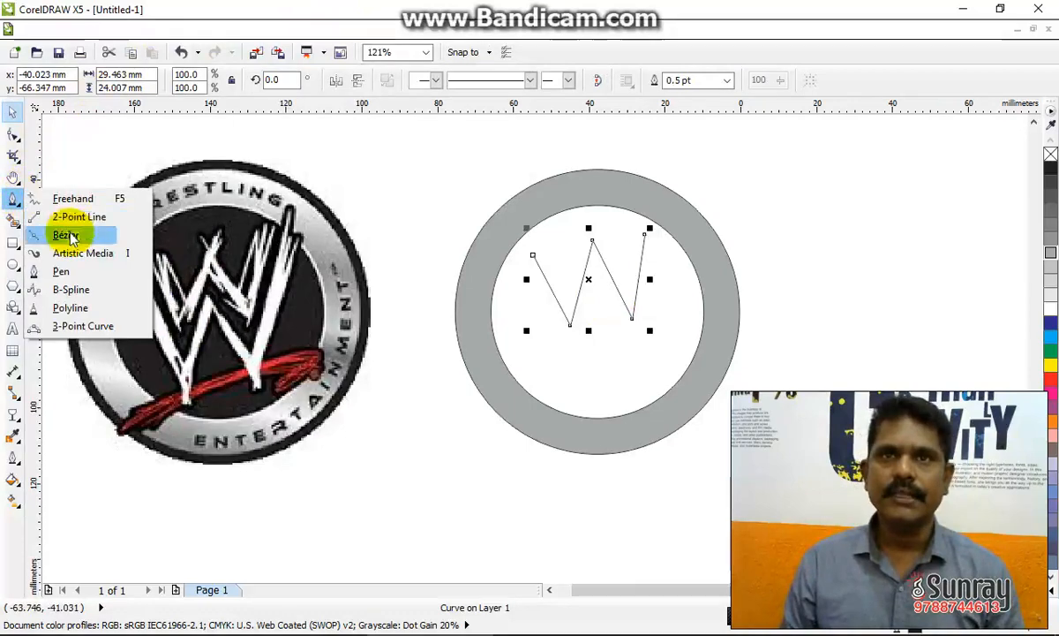
left_click(298, 31)
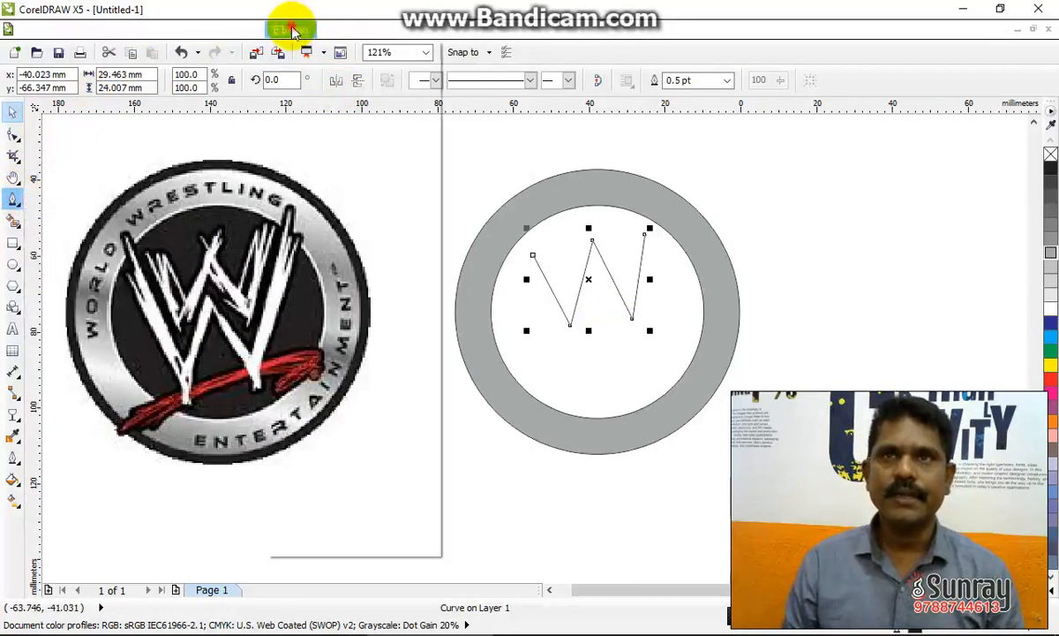
left_click(291, 30)
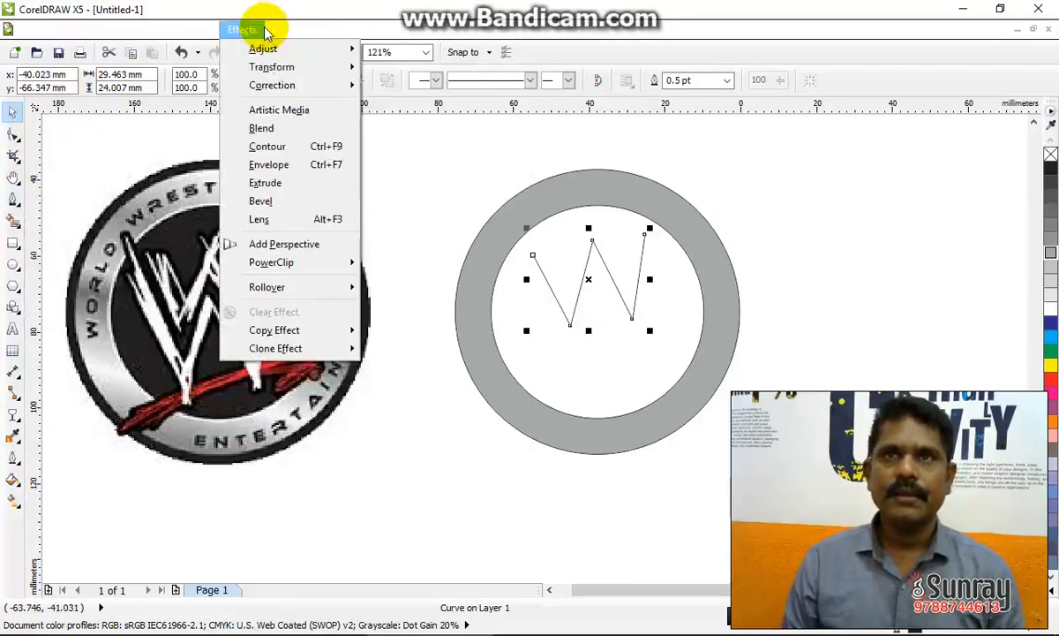
left_click(284, 110)
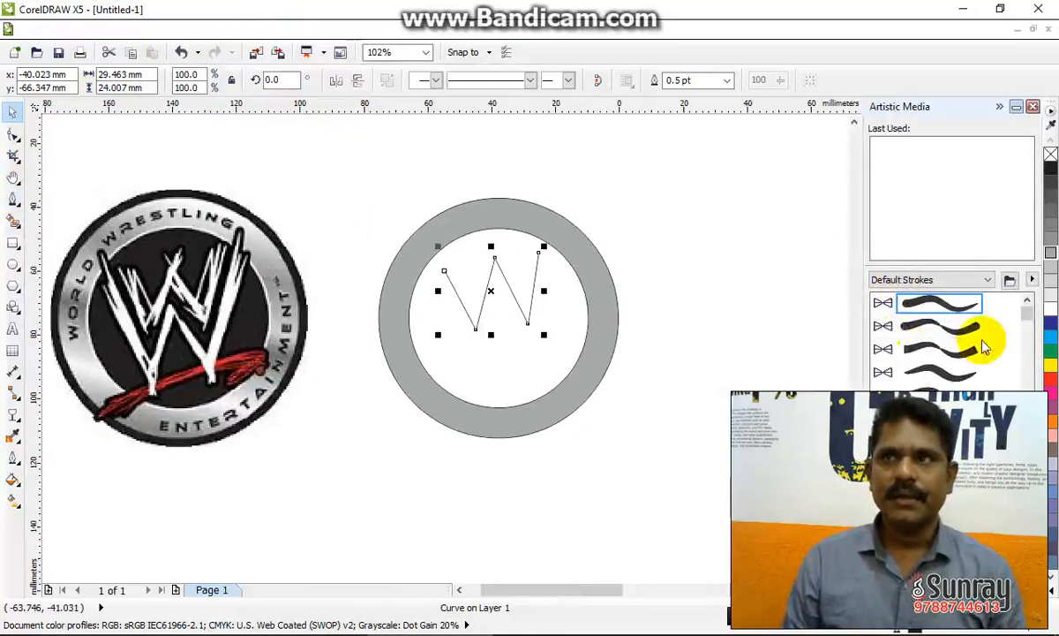
mouse_move(1024, 310)
left_mouse_down()
mouse_move(1031, 380)
mouse_move(1017, 384)
left_mouse_up()
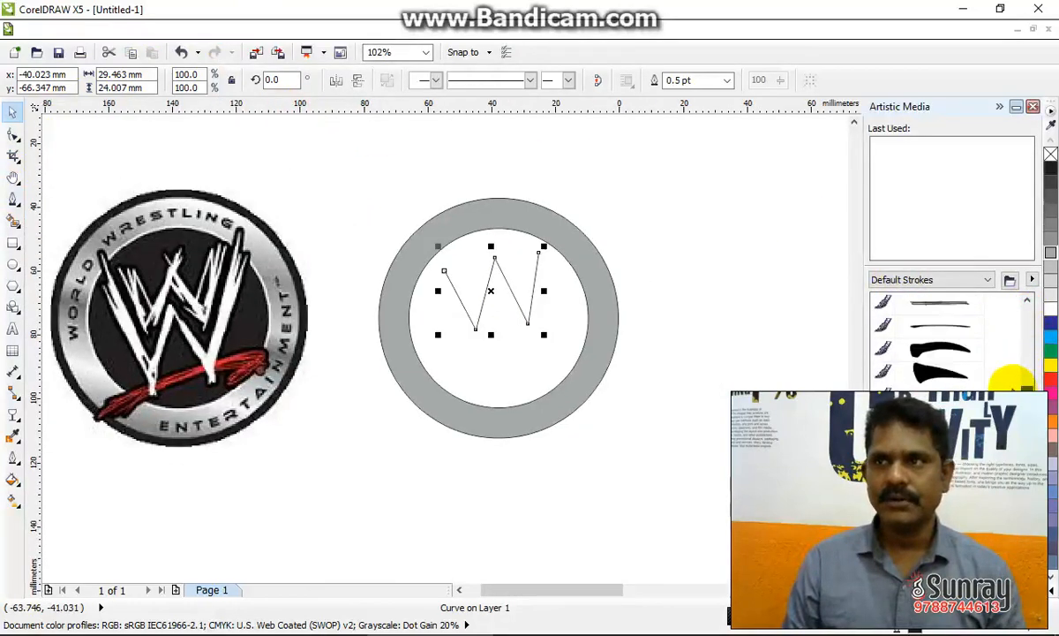
left_click(944, 419)
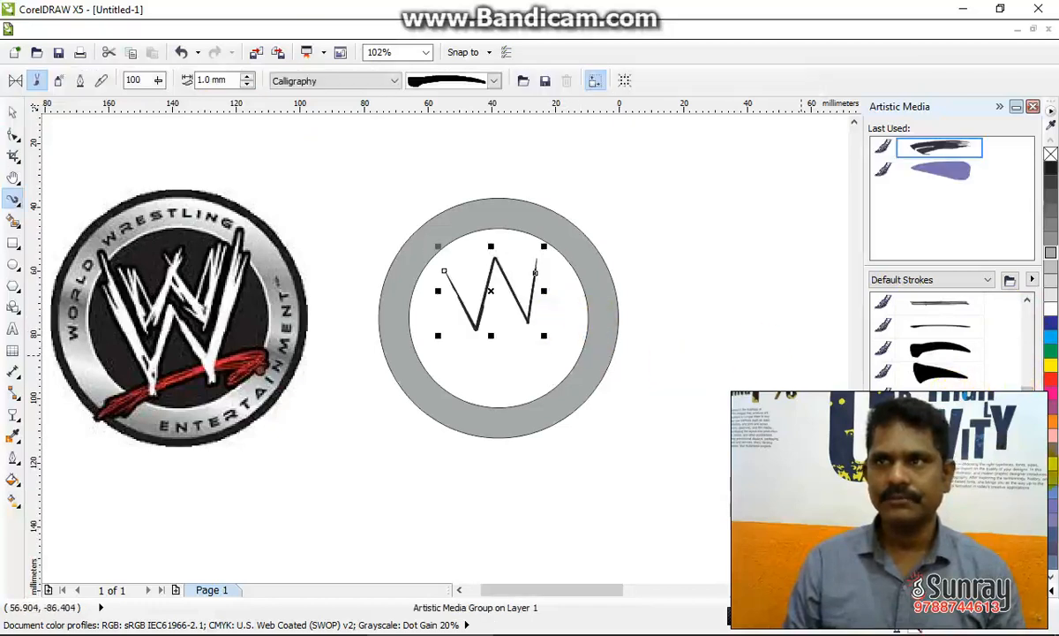
left_click_drag(1027, 391, 1028, 418)
left_click(945, 419)
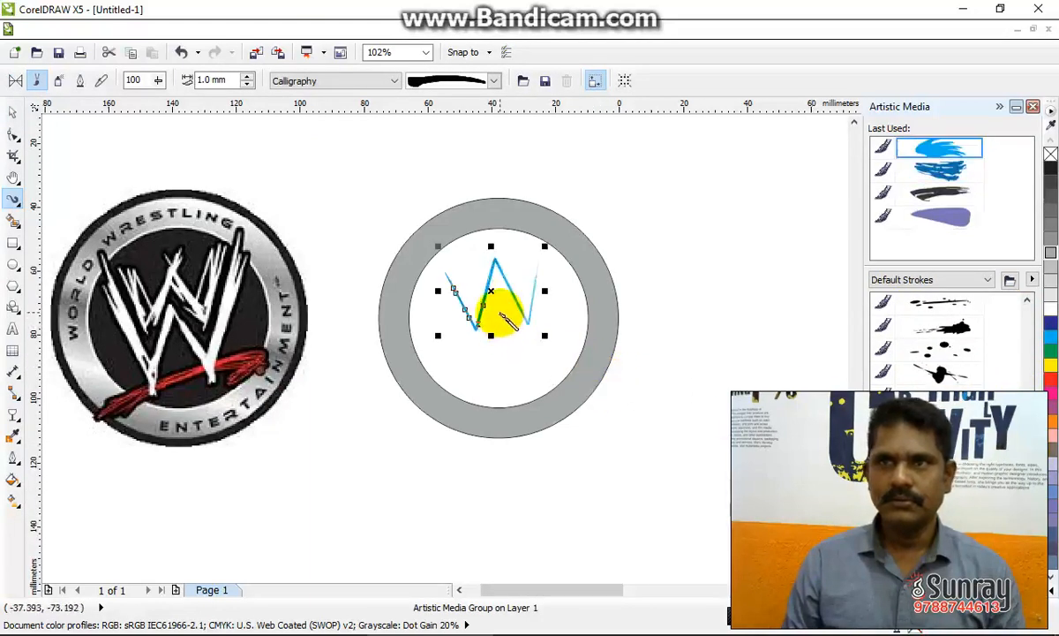
Set the artistic media stroke width of the upper W to 3 mm
scroll(496, 303, "up", 3)
scroll(500, 296, "down", 1)
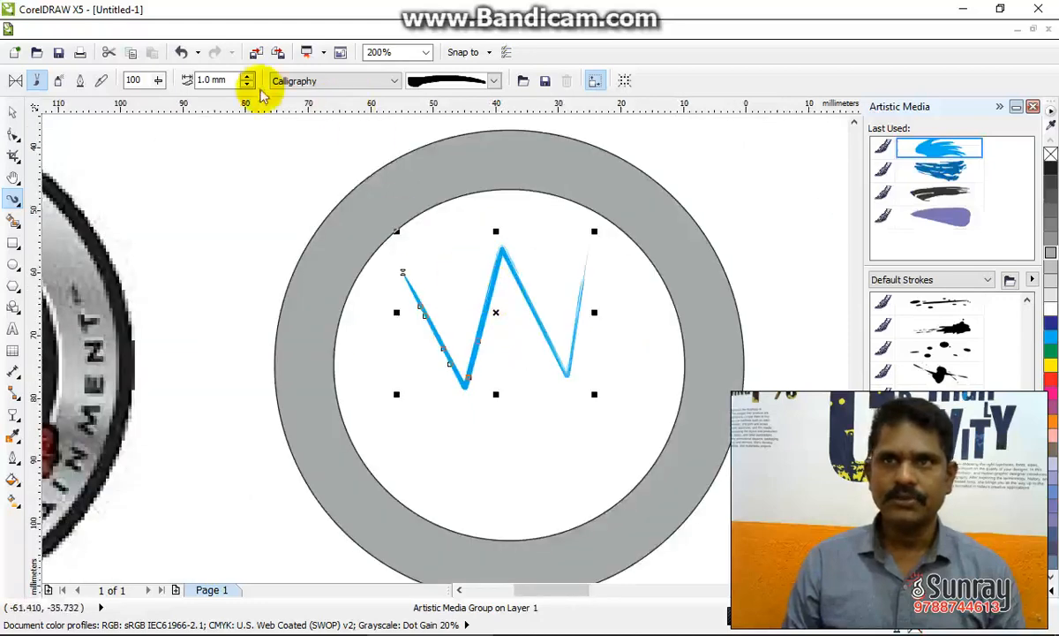
left_click(231, 80)
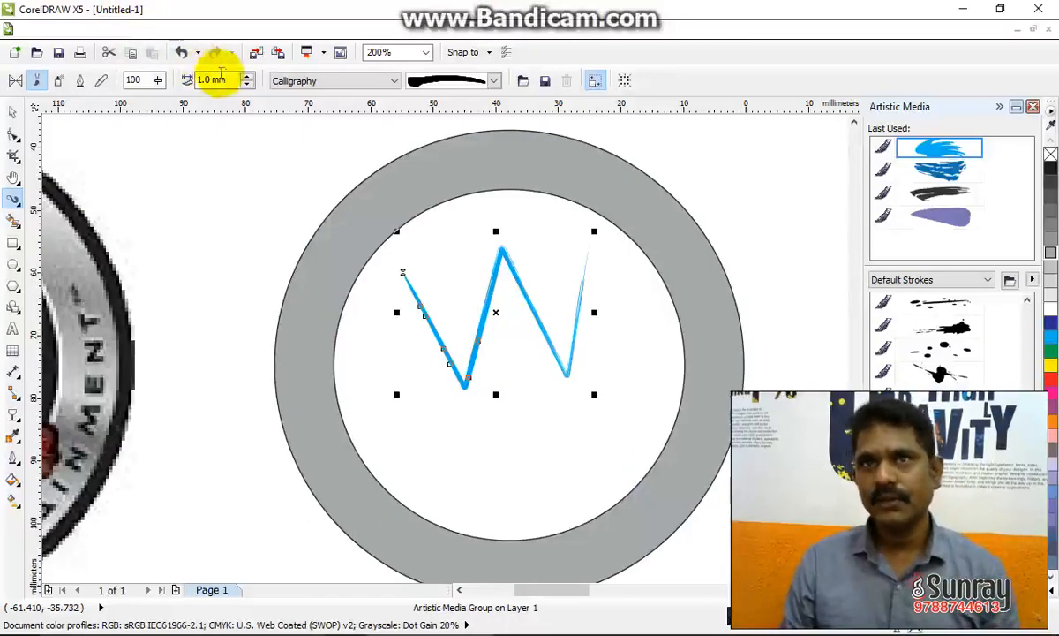
left_click(218, 79)
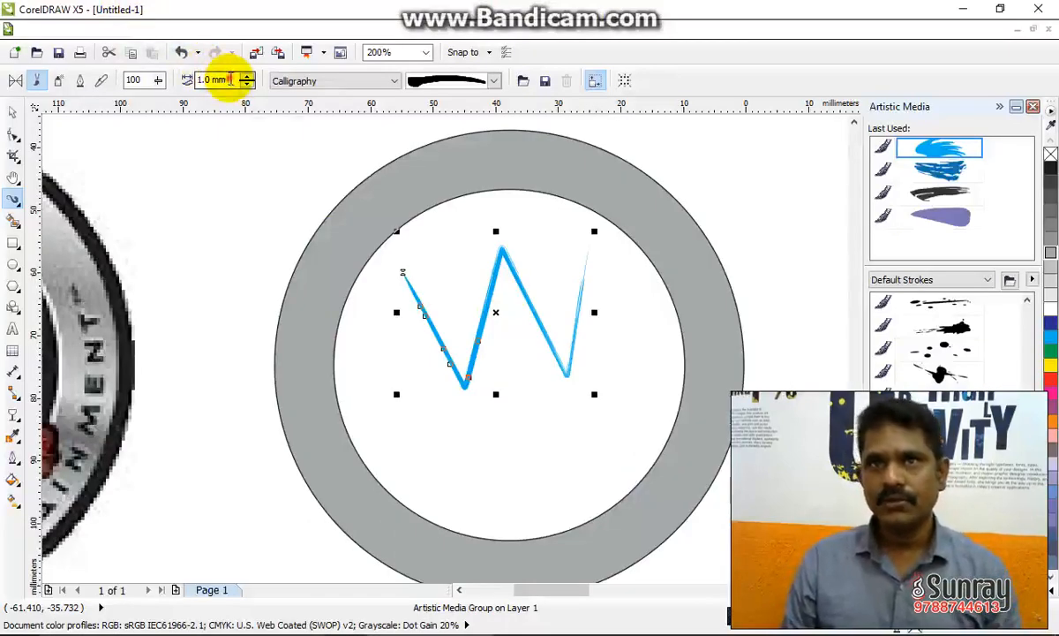
type("3")
left_click(131, 97)
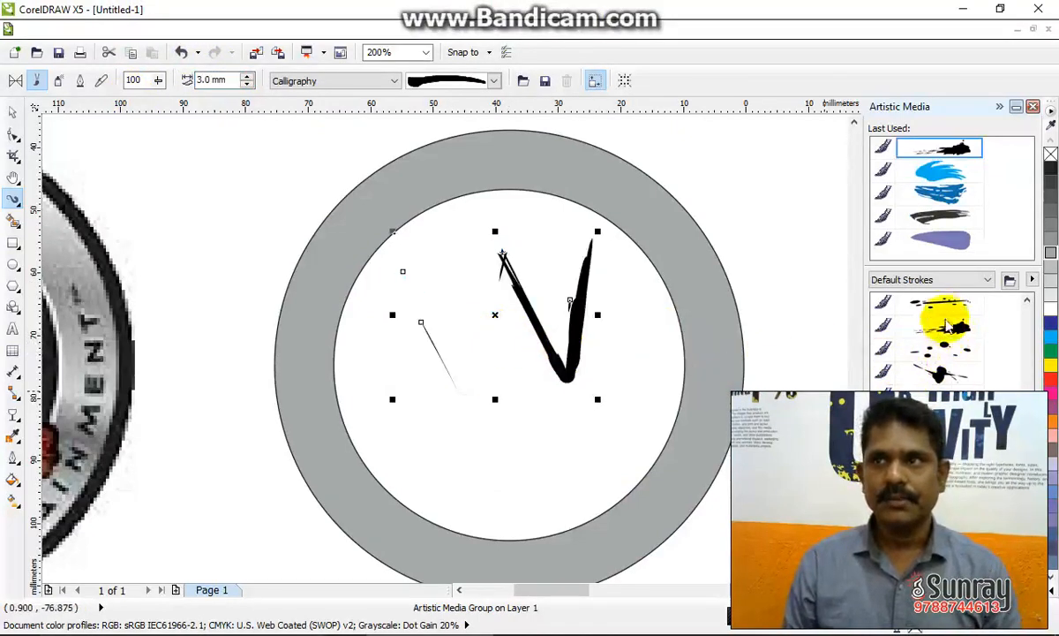
Try different black splatter and dry-brush default strokes on the upper W
left_click(946, 305)
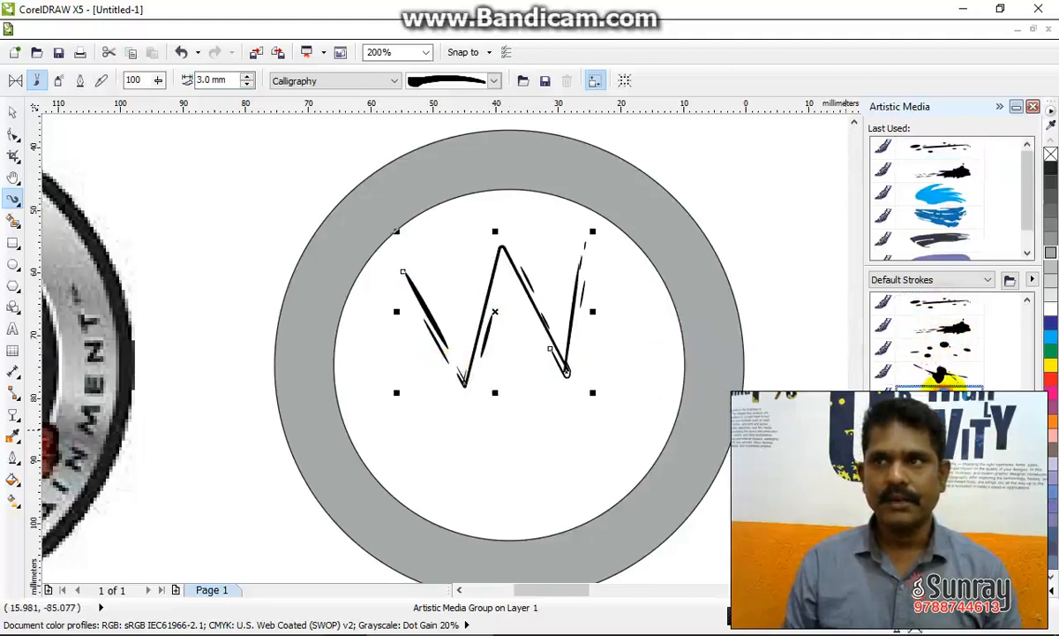
left_click(940, 375)
scroll(558, 355, "down", 1)
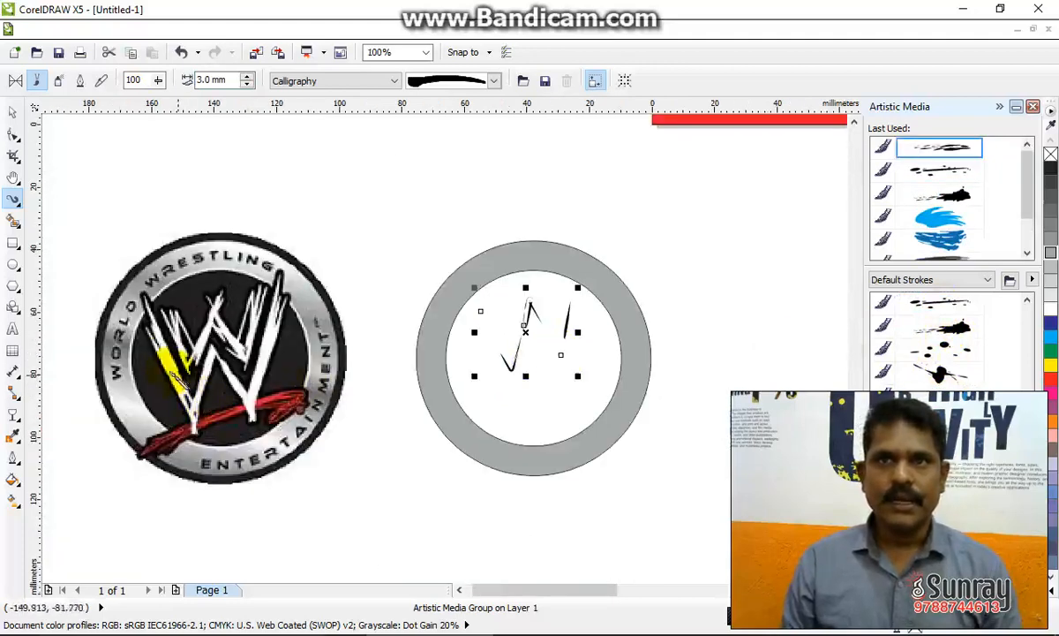
left_click(13, 203)
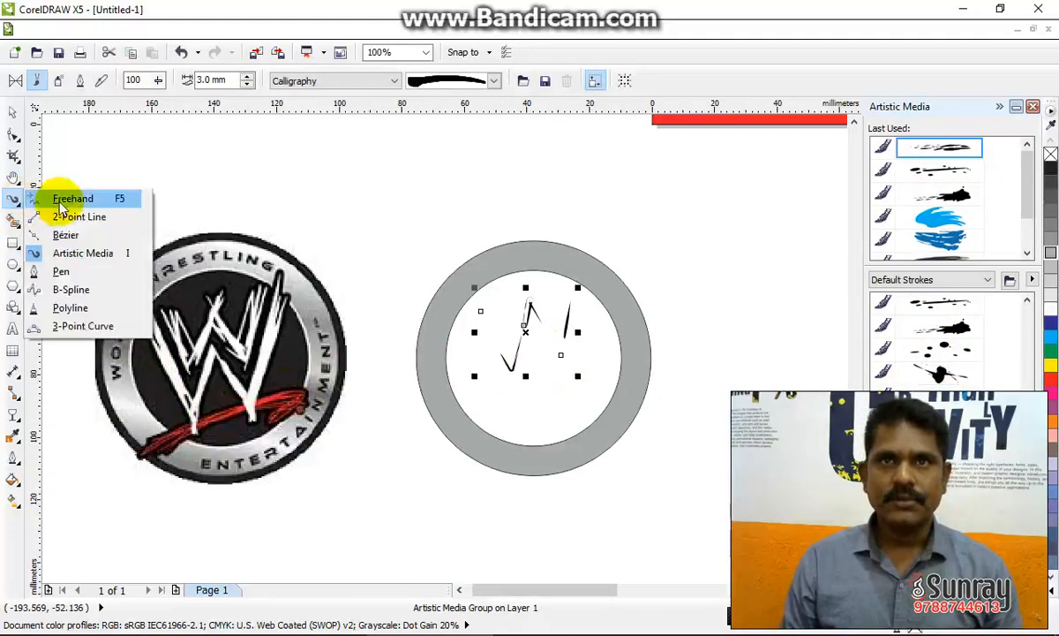
left_click(63, 196)
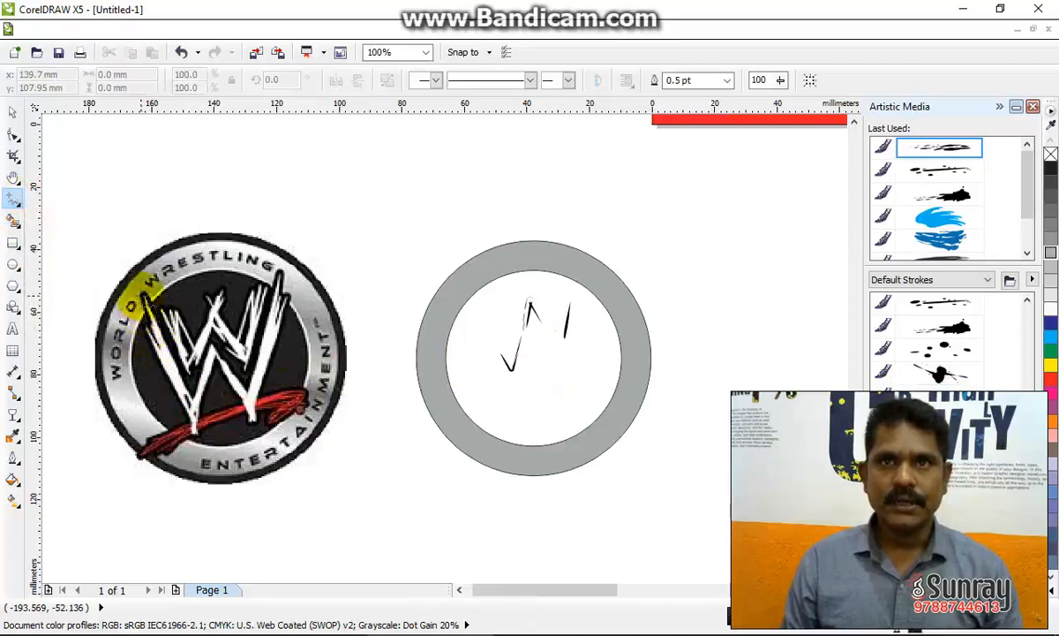
left_click(142, 296)
left_click(196, 429)
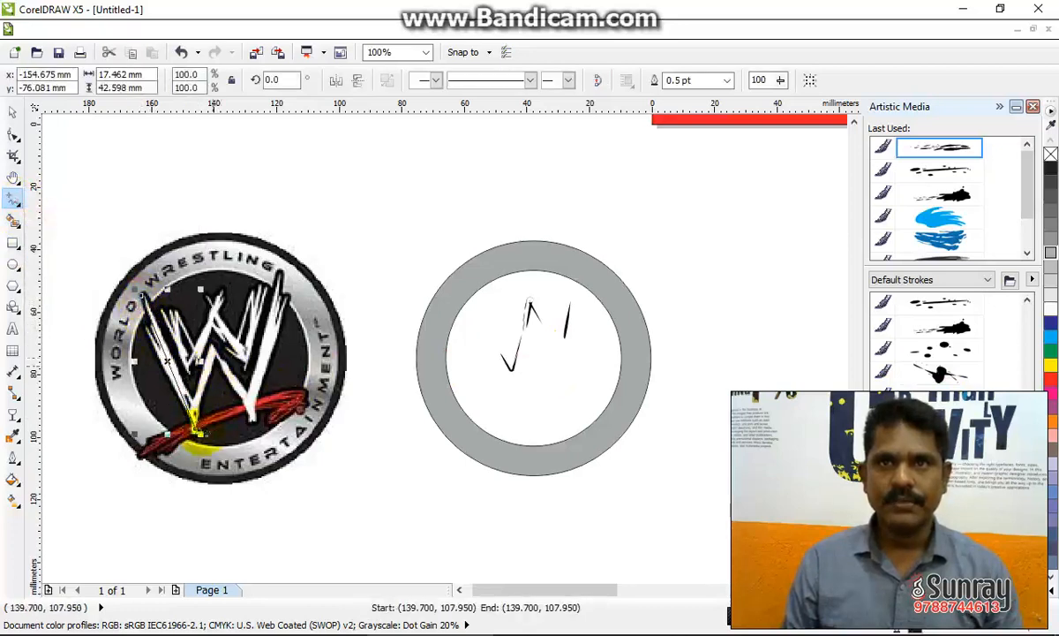
key("Escape")
Trace the reference logo's large lower W as an open zigzag about 43 × 47 mm with the Pen tool and move it 100 mm right into the ring
left_click(14, 203)
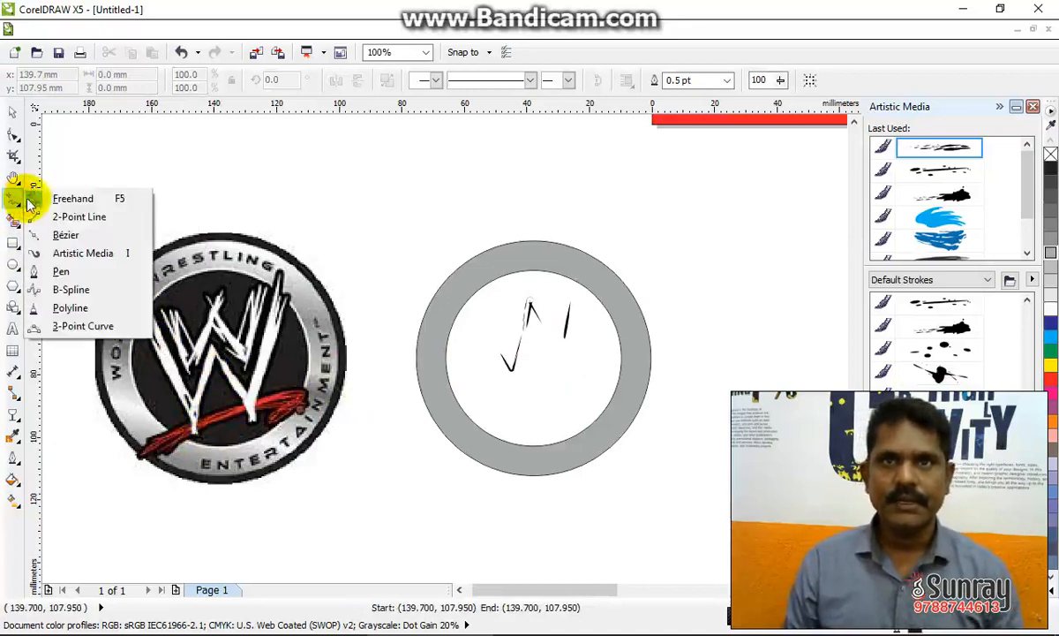
left_click(58, 270)
left_click(196, 429)
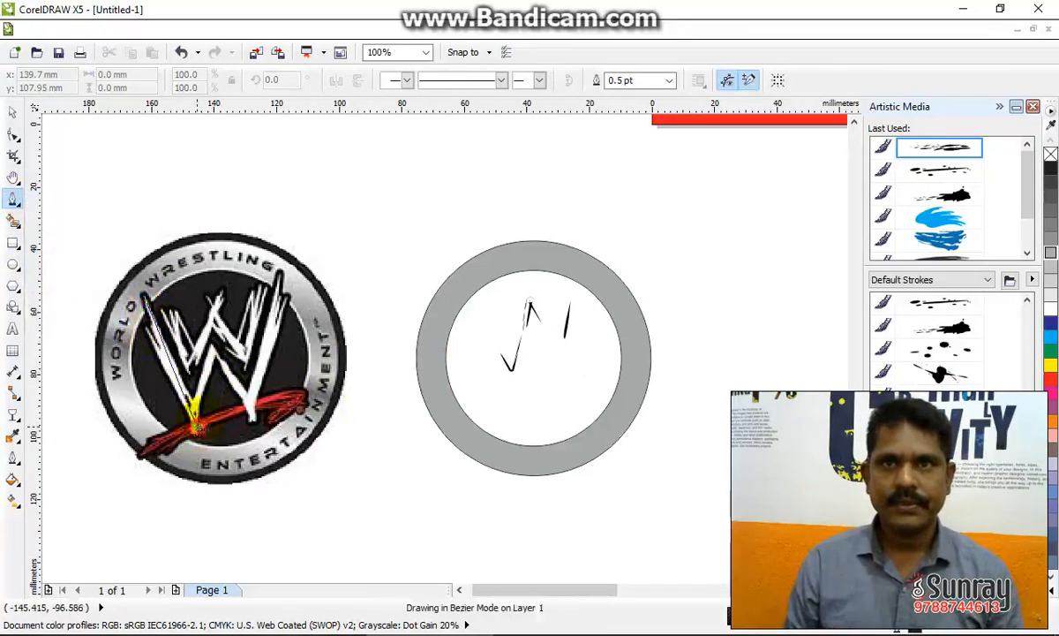
left_click(220, 357)
left_click(278, 302)
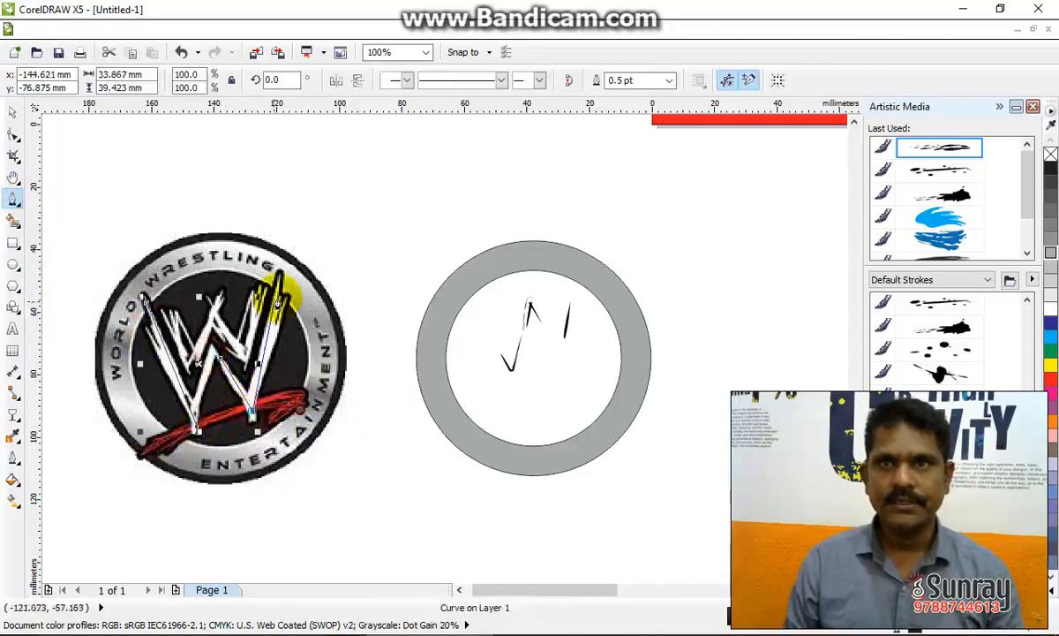
left_click(281, 280)
key("space")
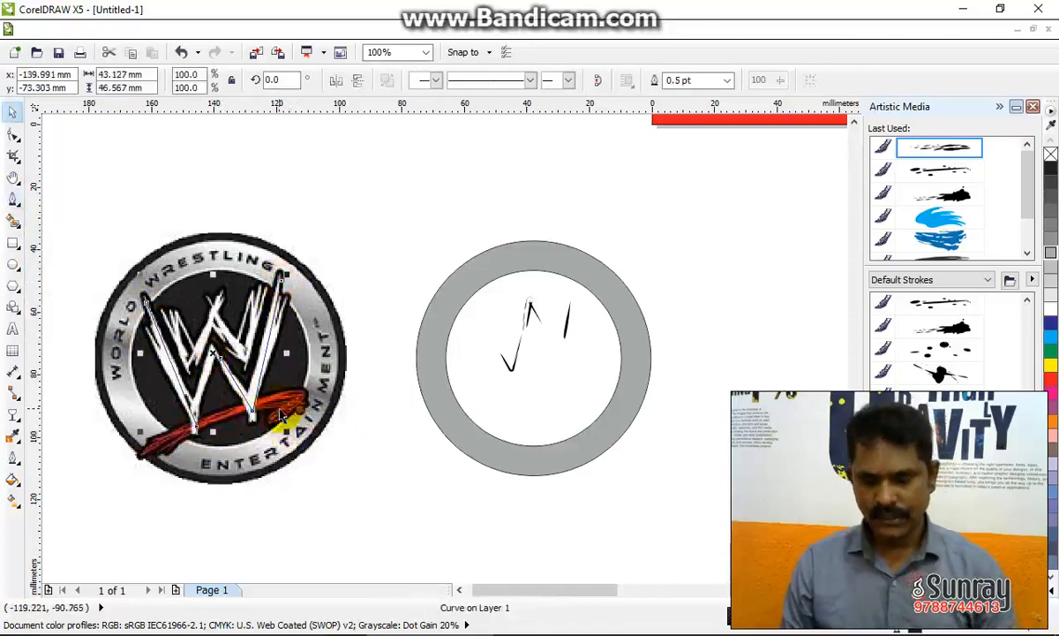
key("Right")
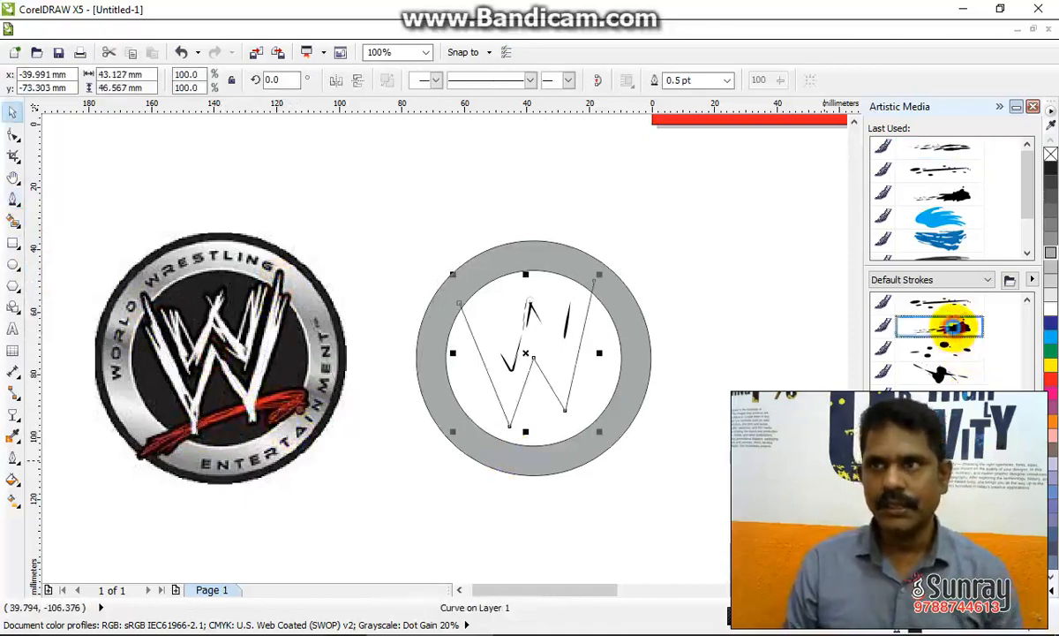
Try black brush strokes from the Artistic Media strokes on the lower W line
left_click(908, 324)
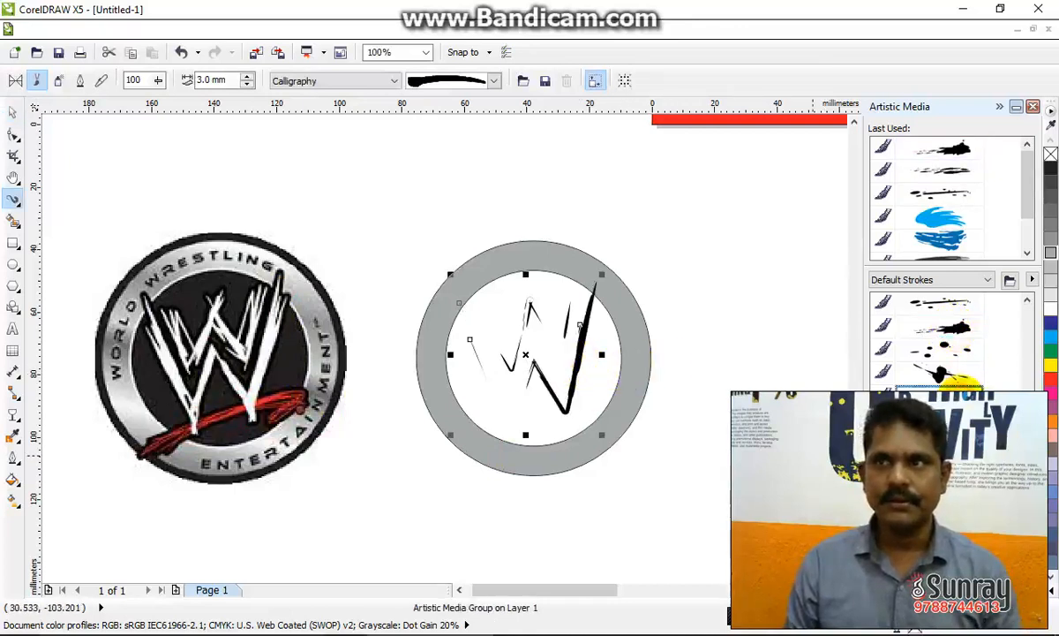
left_click(940, 170)
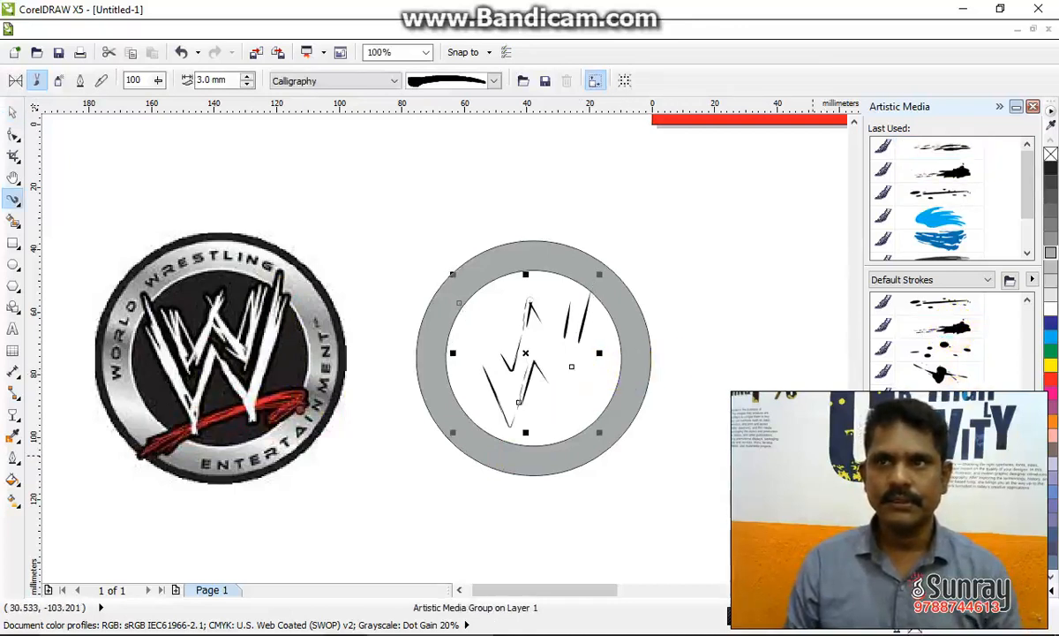
left_click(940, 216)
Apply the light-blue dry-brush default stroke to the lower W line and to the upper W
left_click(940, 441)
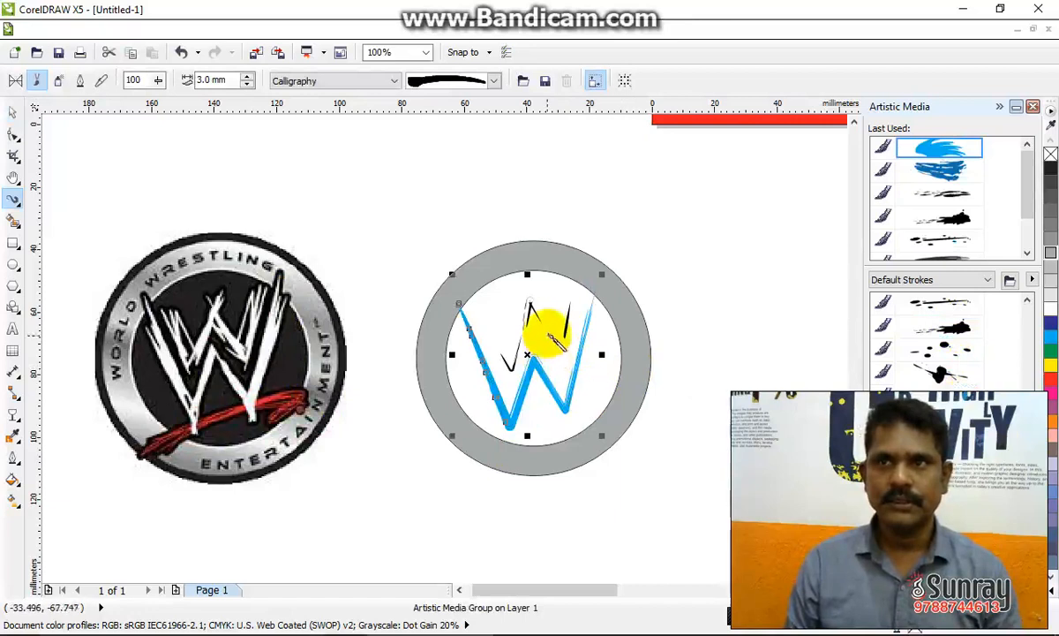
key("space")
left_click(534, 312)
left_click(940, 441)
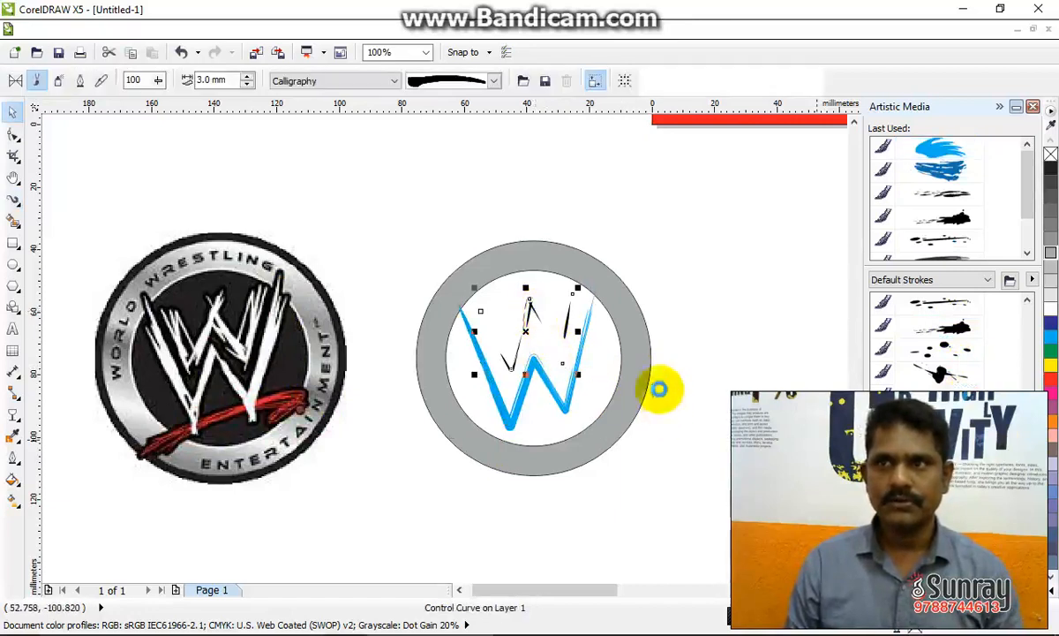
left_click(684, 293)
key("space")
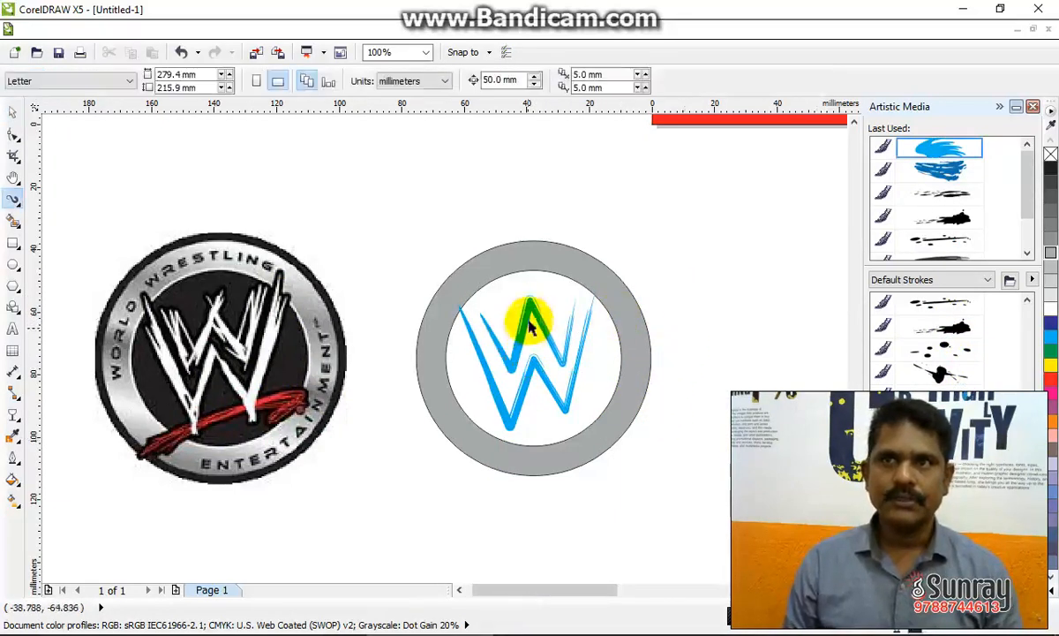
left_click(533, 314)
left_click(550, 395, "shift")
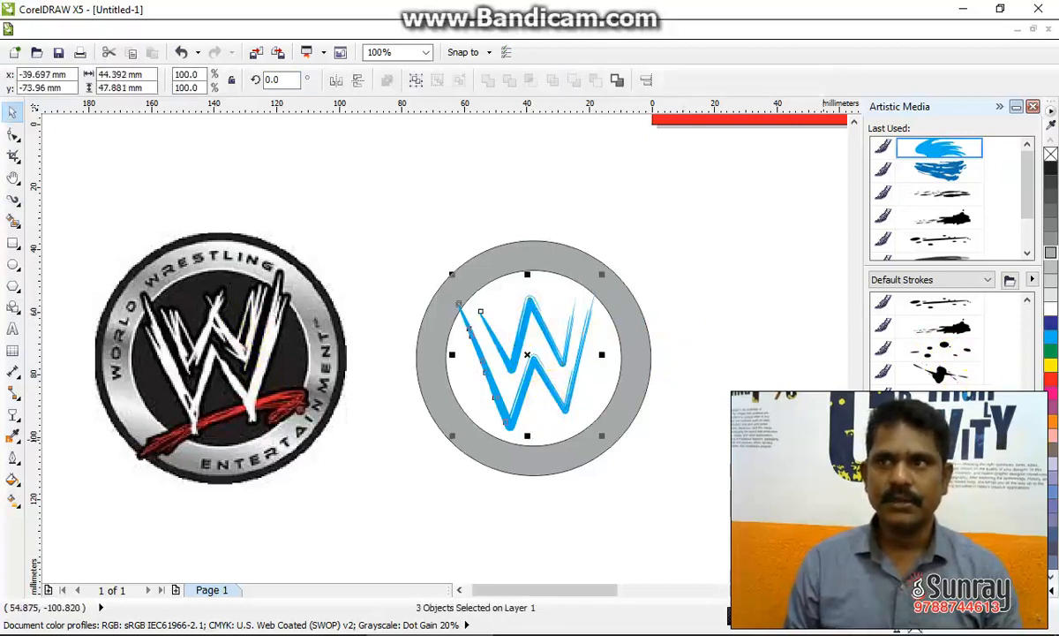
scroll(1007, 354, "down", 5)
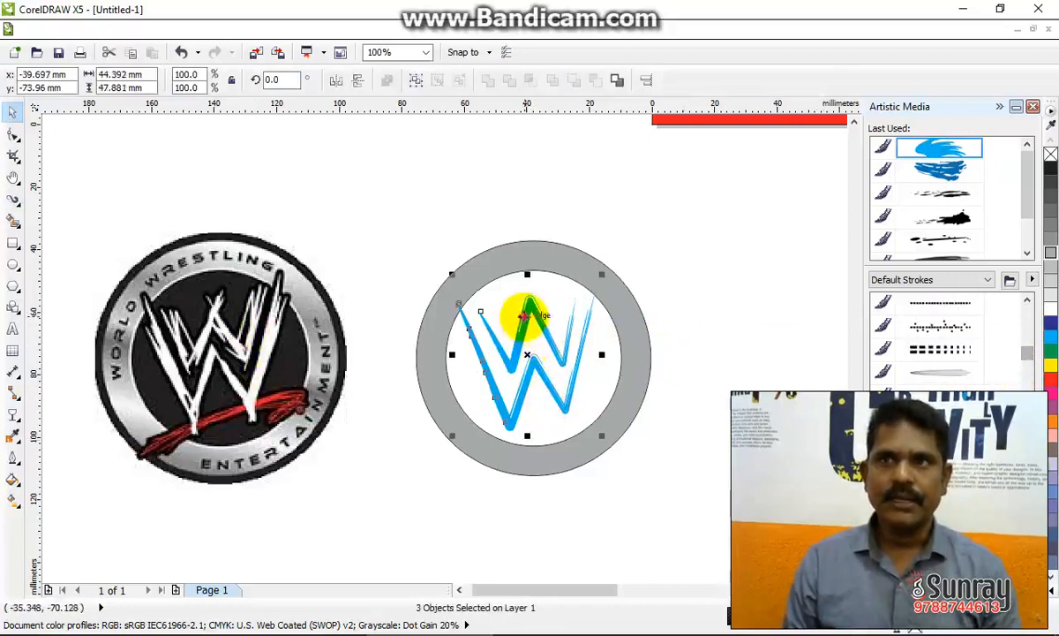
left_click(705, 234)
Lengthen the upper W's outer arms by moving its right end node up into the grey ring and its left end node to the ring's inner edge
left_click(535, 305)
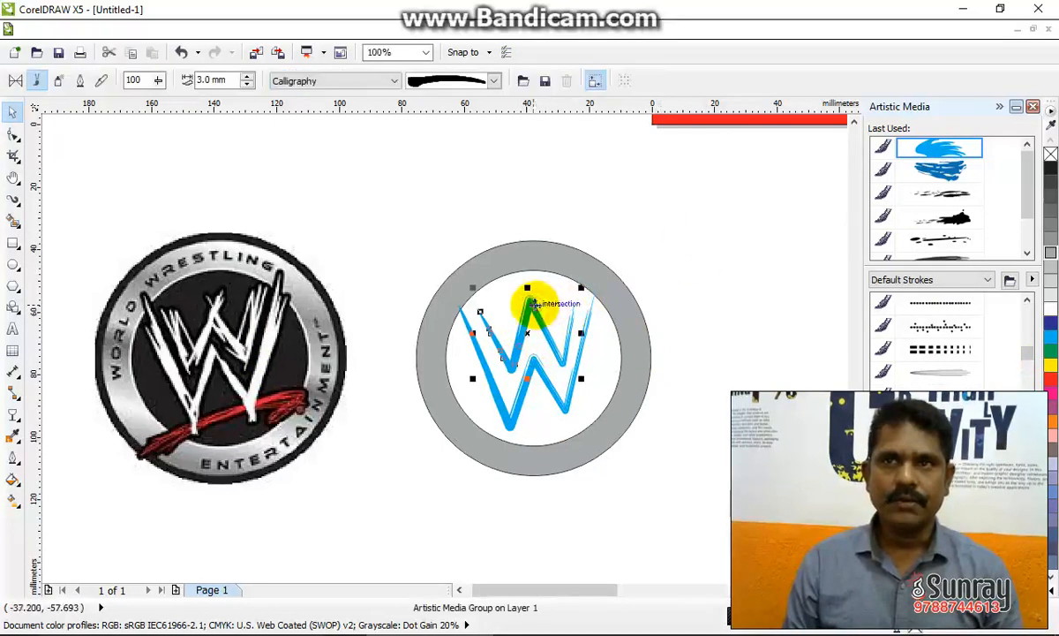
scroll(530, 305, "up", 2)
left_click(13, 133)
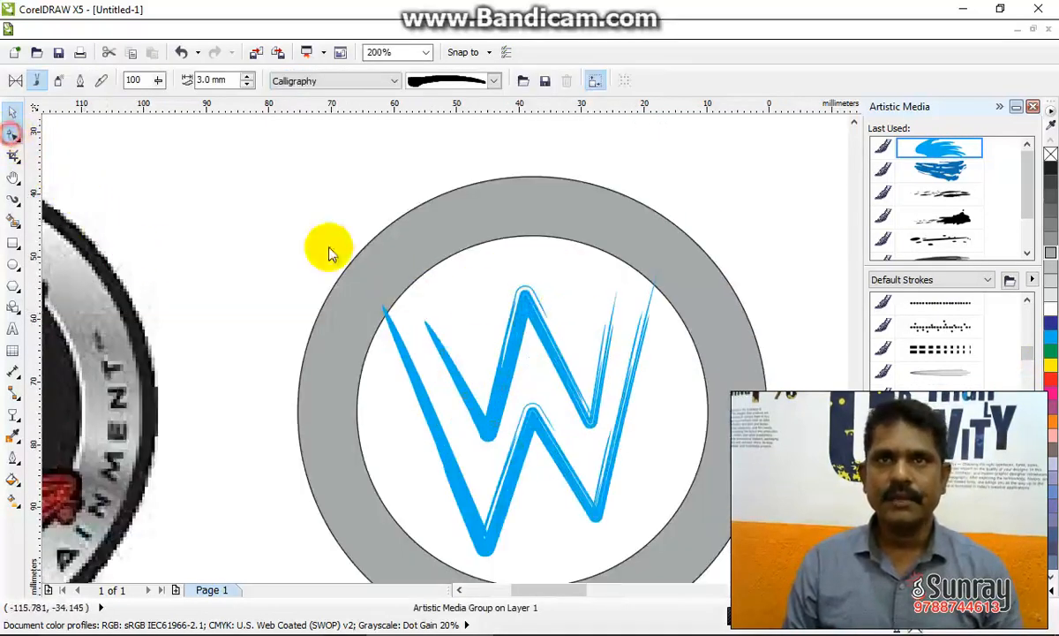
left_click(528, 305)
left_click(618, 285)
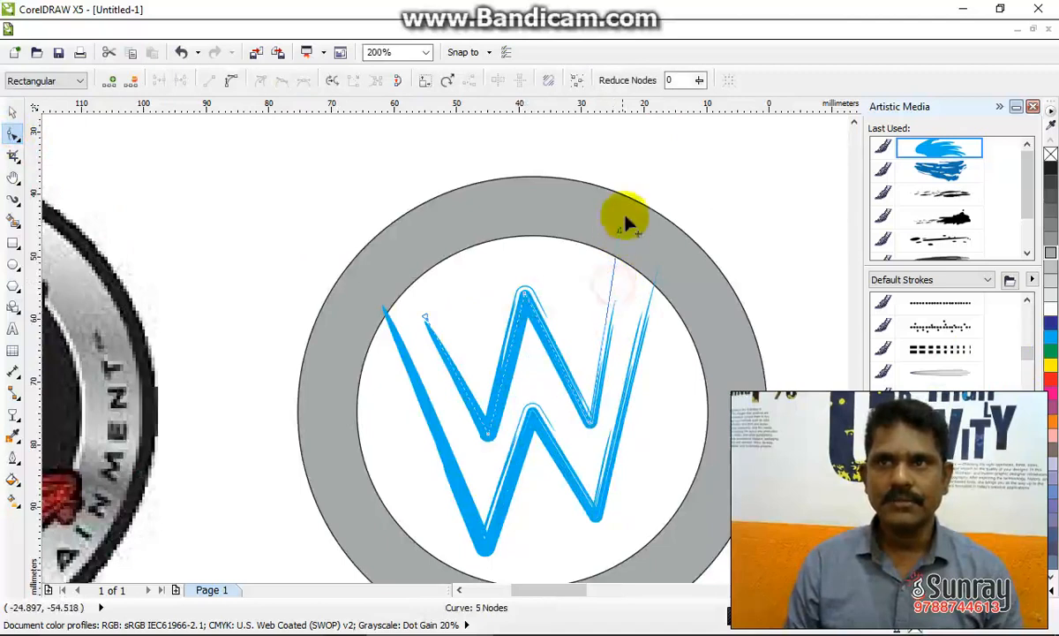
left_click_drag(624, 215, 622, 215)
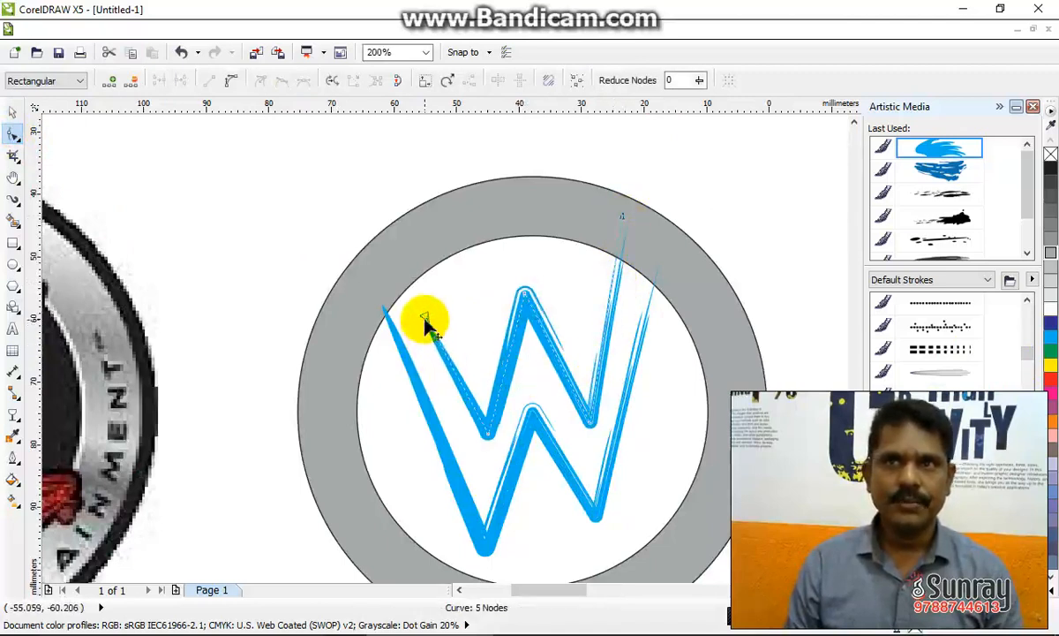
left_click_drag(425, 318, 414, 287)
Try converting the upper W's second segment to a curve and bending it, and undo the bend
left_click_drag(507, 351, 511, 353)
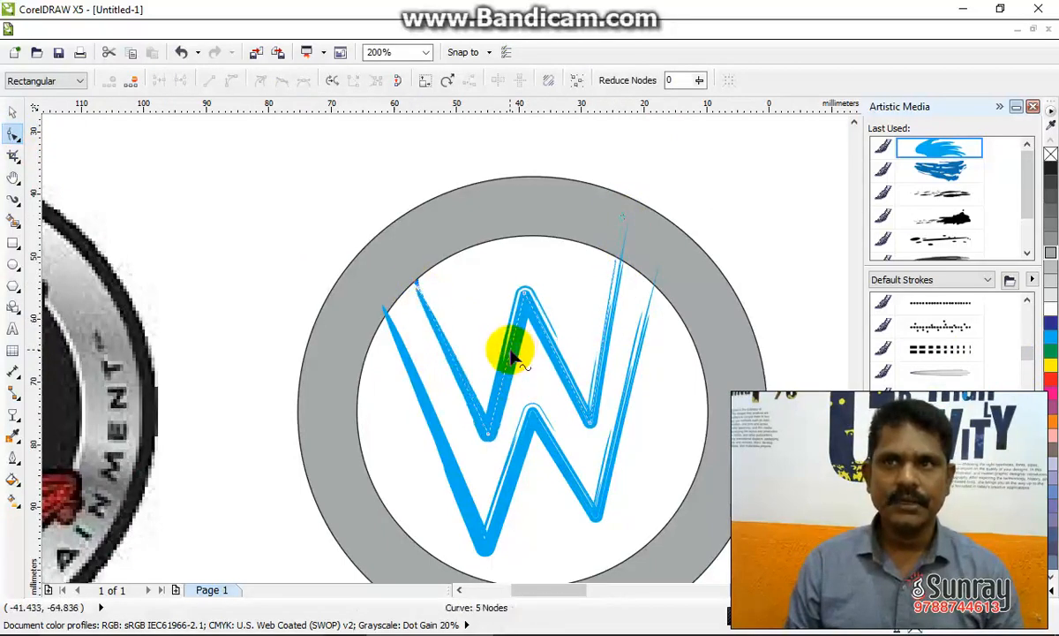
scroll(515, 358, "up", 2)
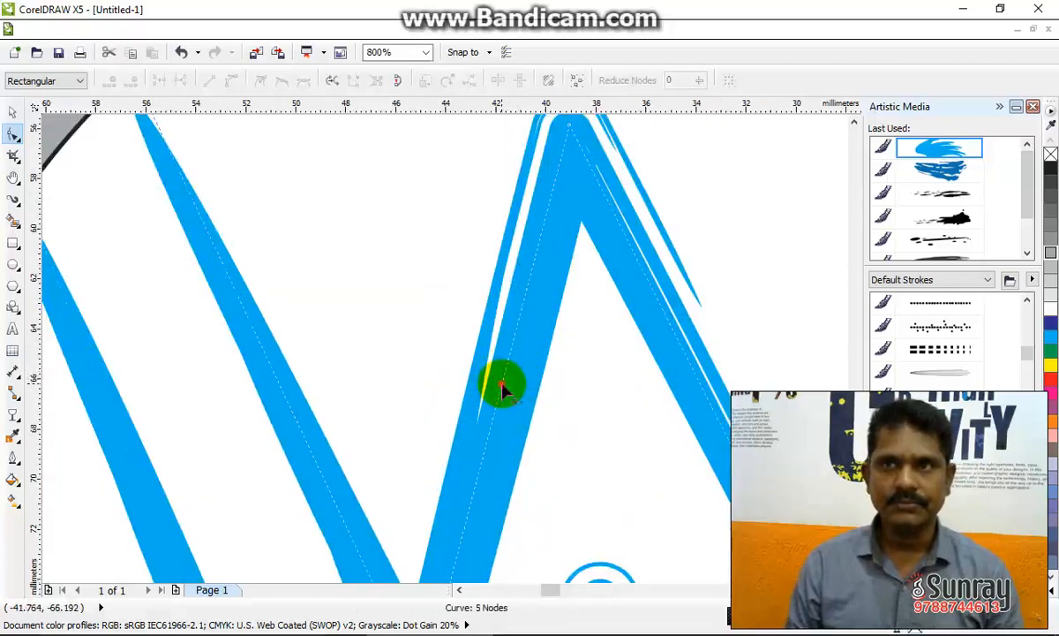
left_click(231, 81)
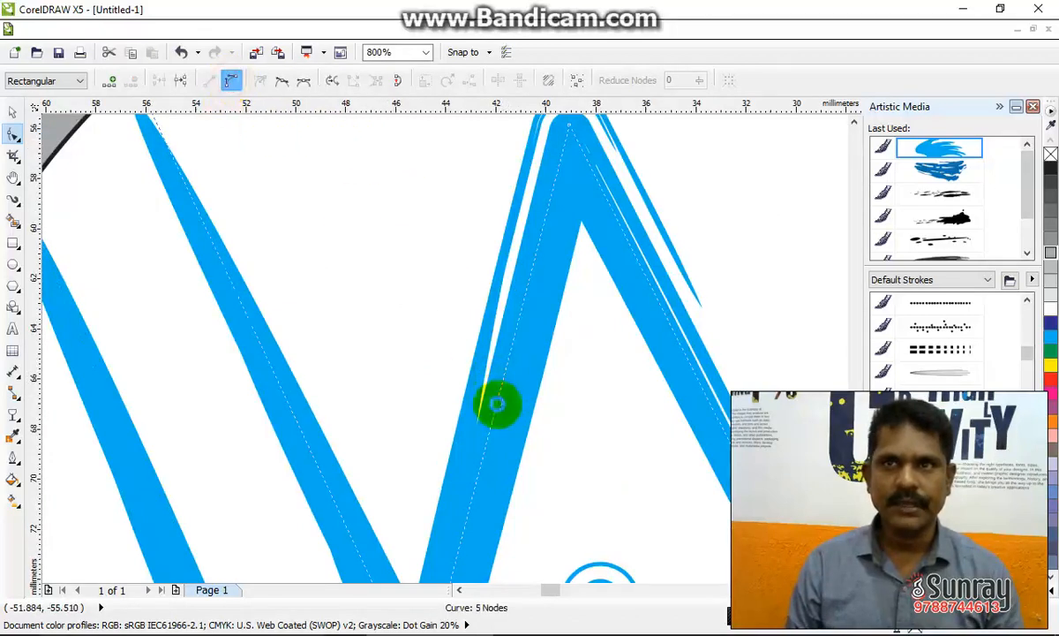
left_click_drag(503, 402, 468, 284)
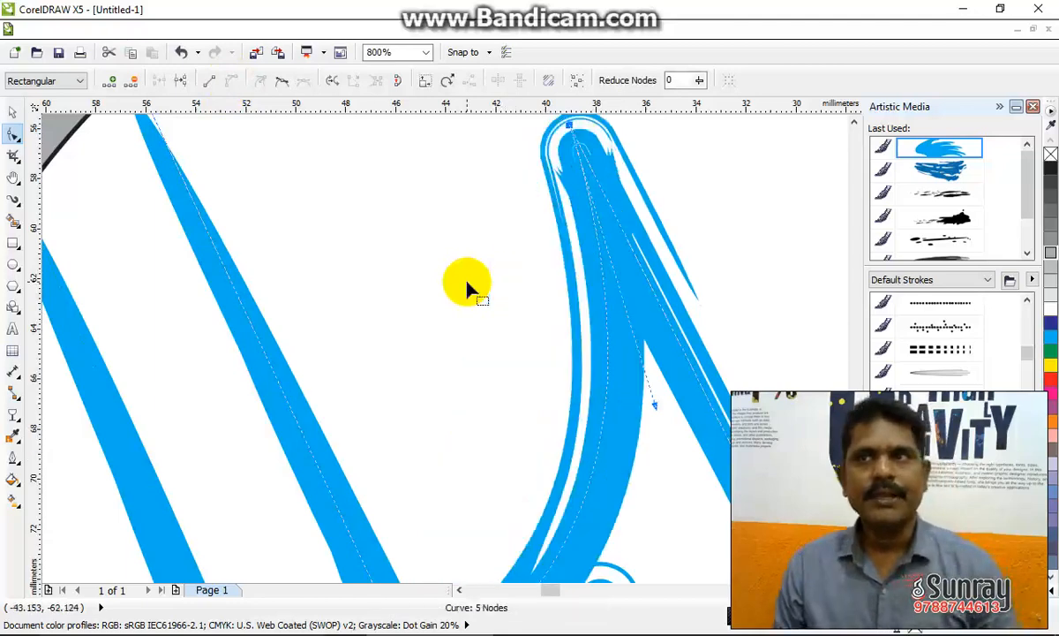
scroll(468, 285, "down", 1)
key("ctrl+z")
left_click(476, 376)
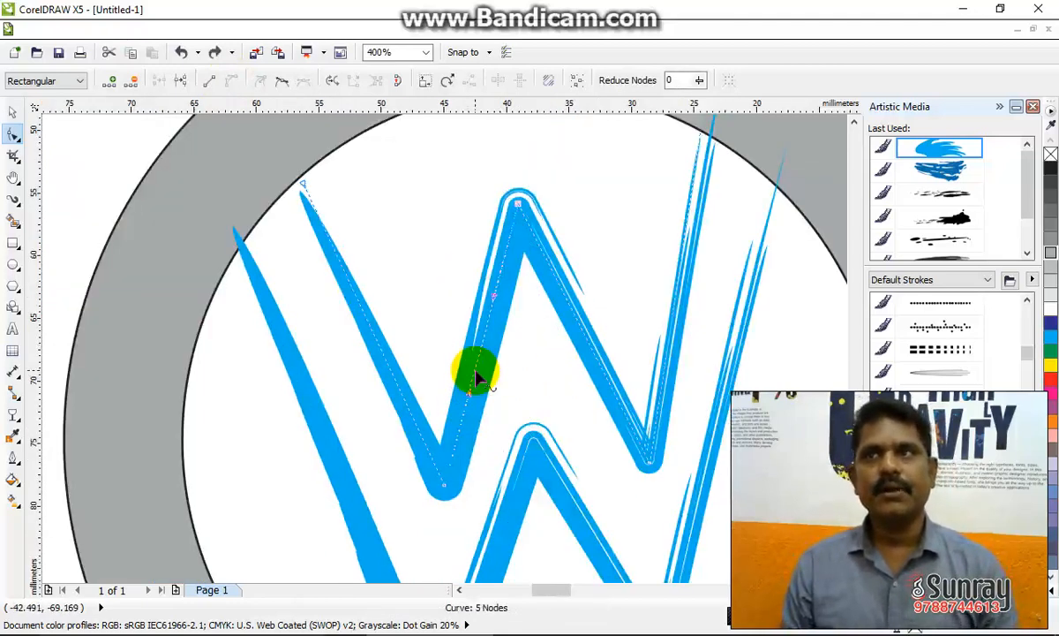
key("space")
scroll(473, 367, "down", 1)
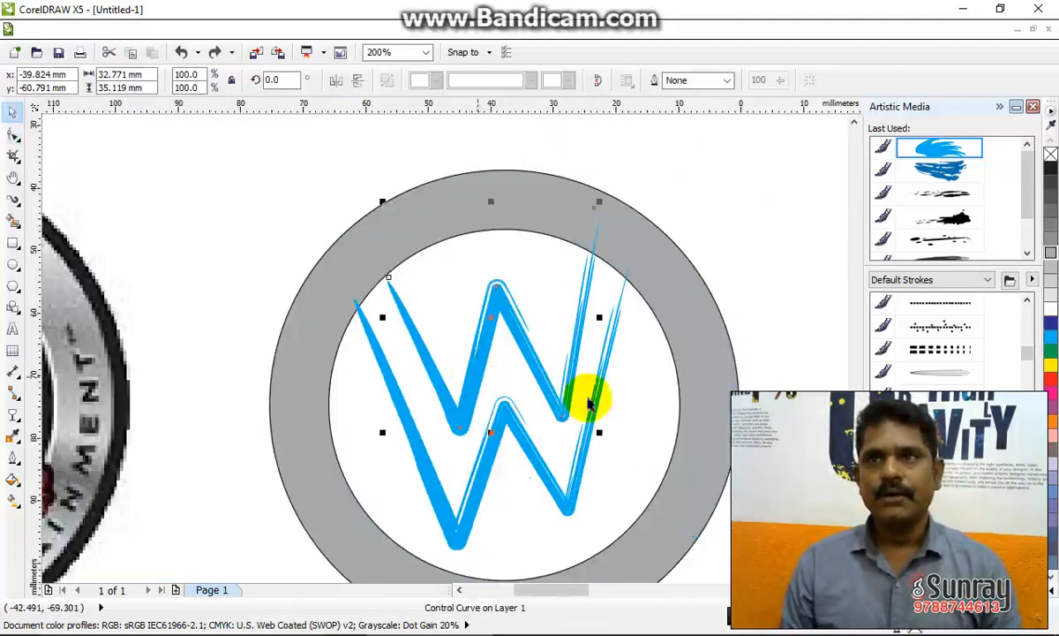
Break the upper W's artistic media group apart and move its control line about 37 mm left and 21 mm up, away from the brush shape
left_click(721, 236)
left_click(515, 299)
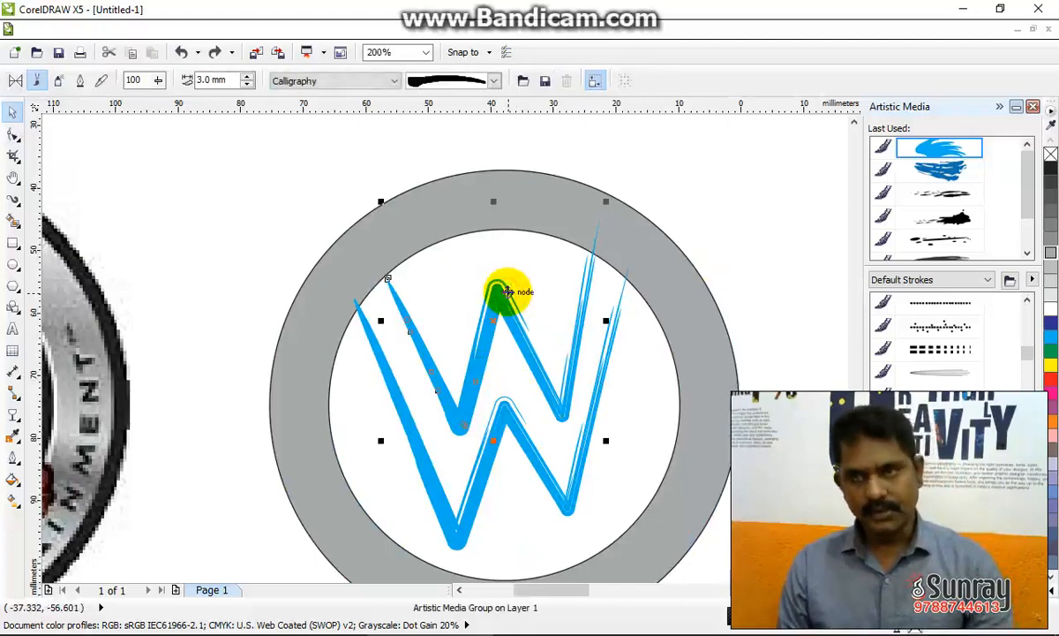
key("ctrl+k")
key("Escape")
left_click_drag(468, 282, 284, 185)
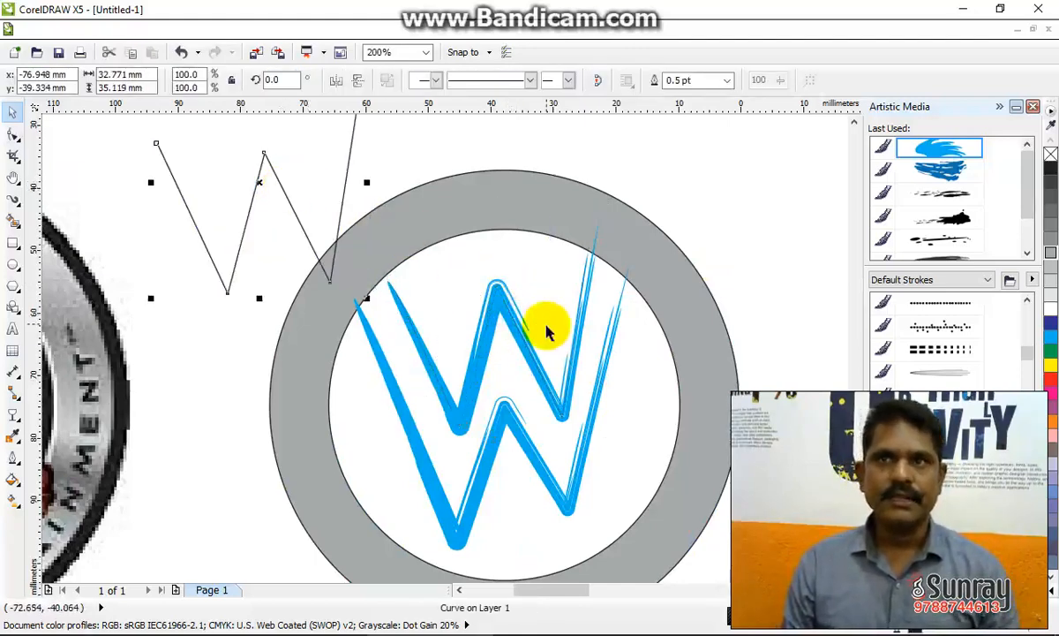
Fill the upper W's separated brush shape with red
left_click(521, 316)
scroll(521, 320, "up", 2)
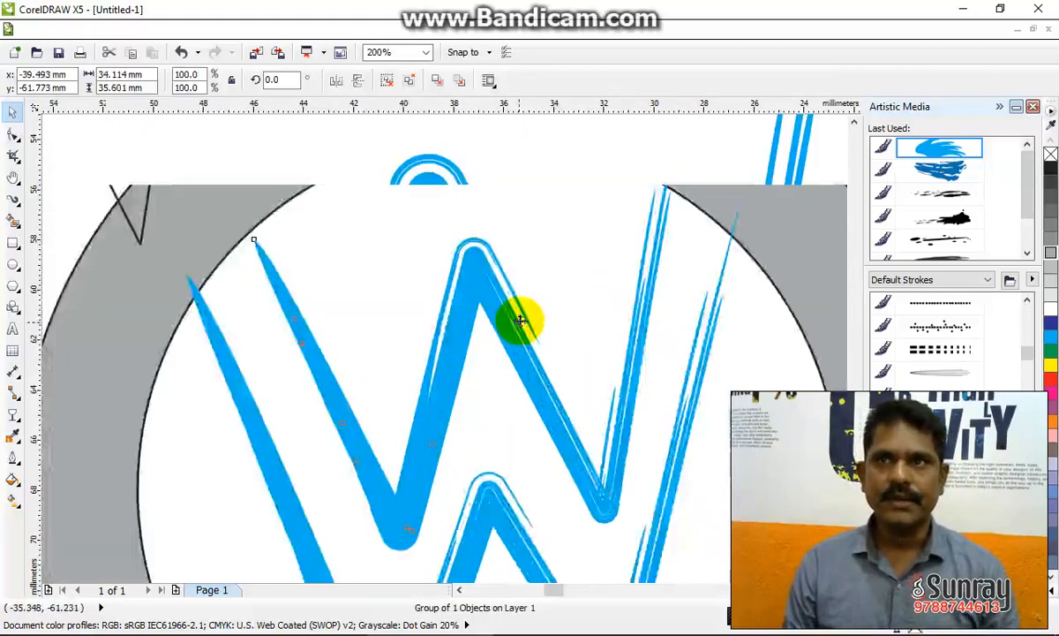
left_click(1053, 388)
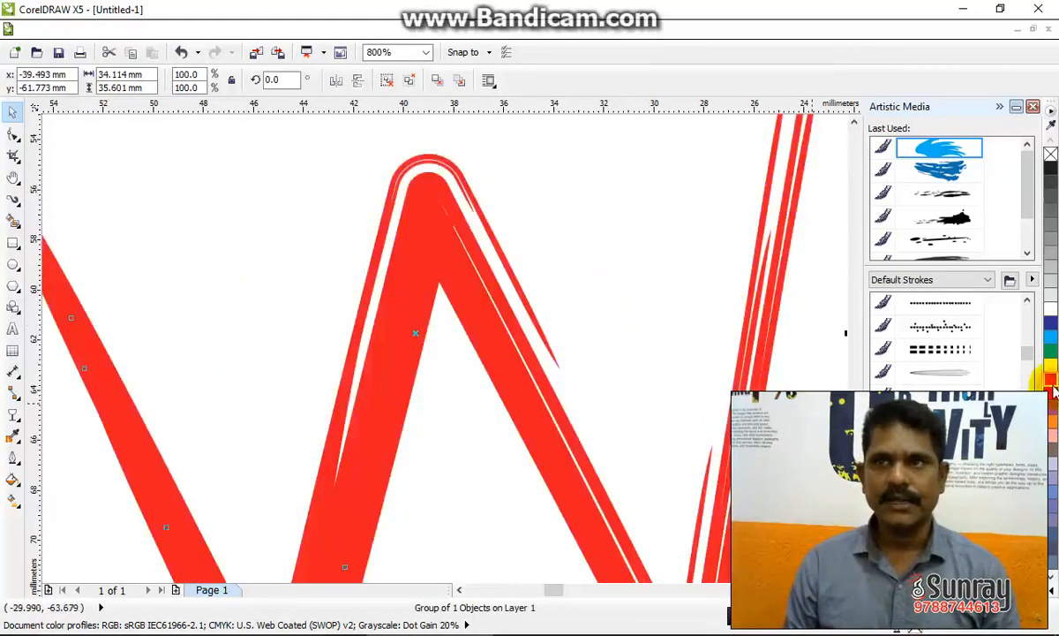
Try blue on the upper W's separated brush shape and settle on a yellow fill
left_click(1054, 338)
left_click(1053, 329)
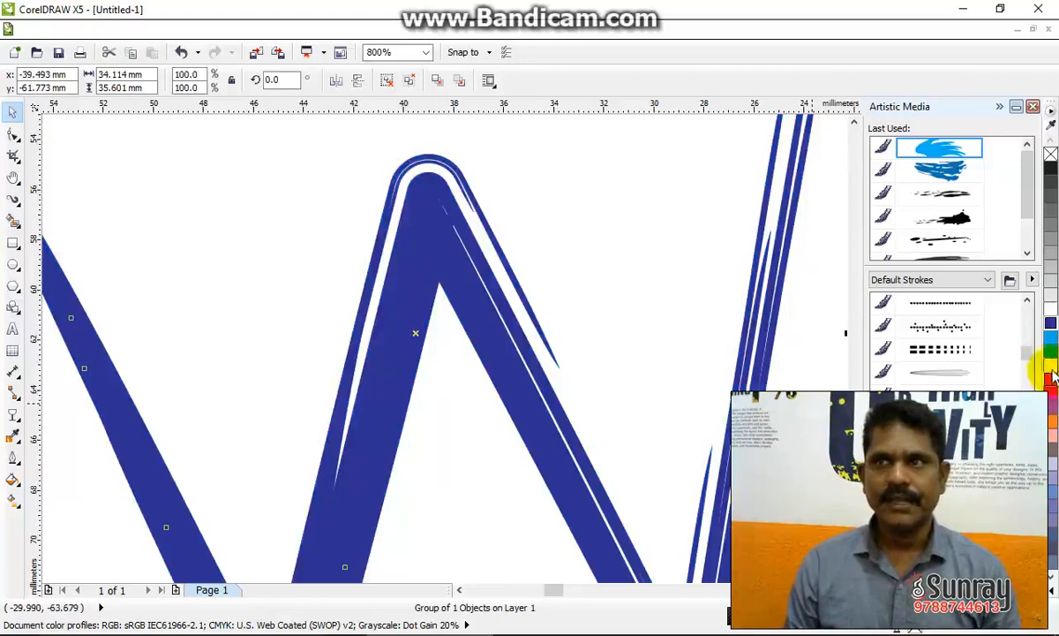
left_click(1053, 369)
scroll(569, 376, "down", 2)
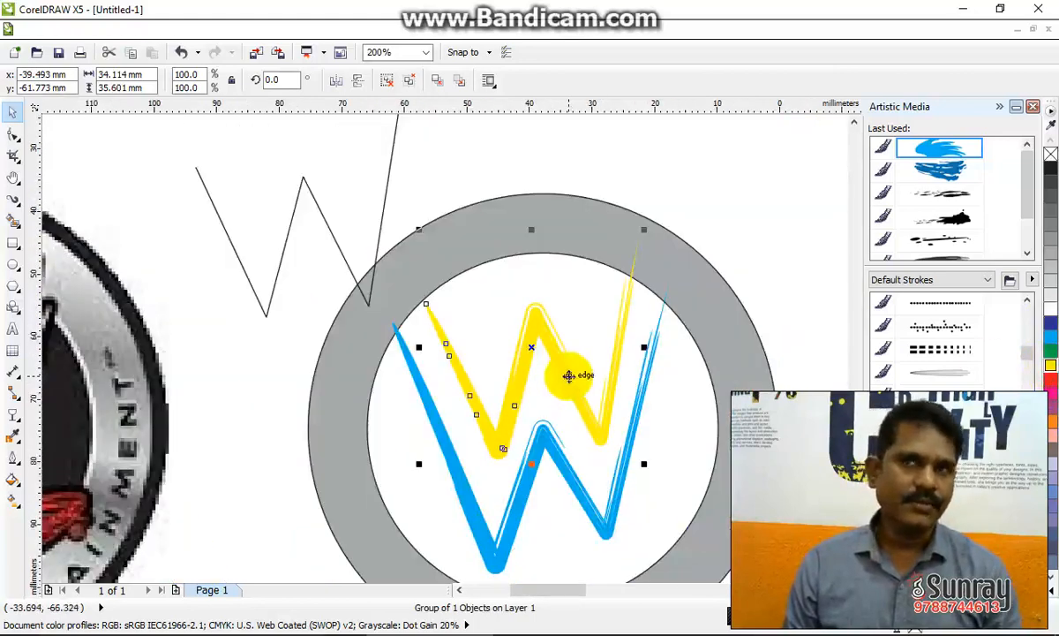
Fill the ring around the two W shapes with red
left_click(649, 249)
left_click_drag(1054, 384, 740, 327)
left_click(575, 163)
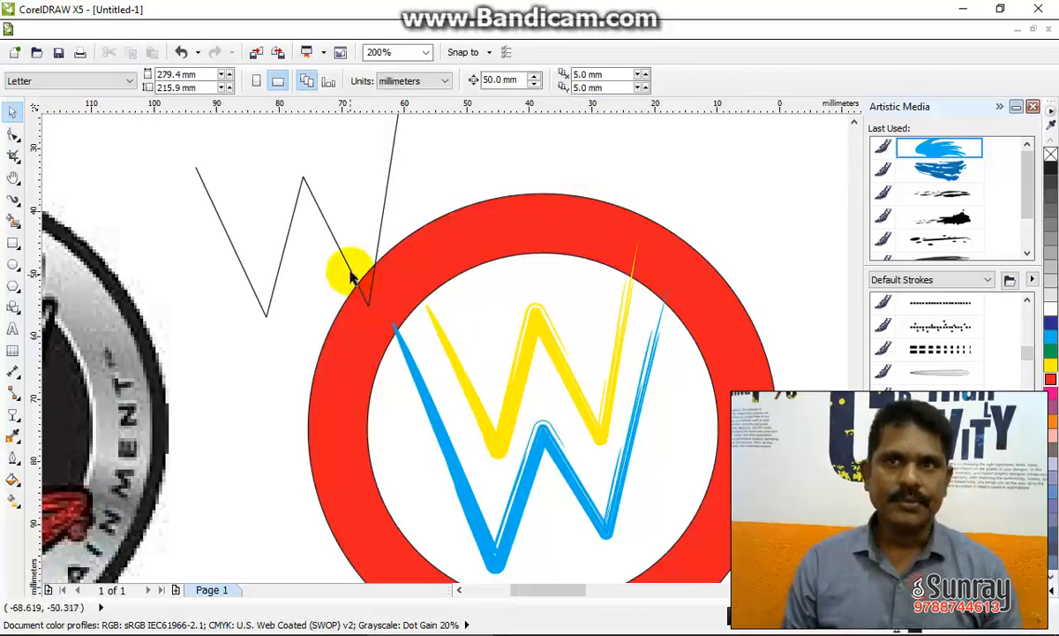
left_click(295, 208)
scroll(504, 306, "down", 1)
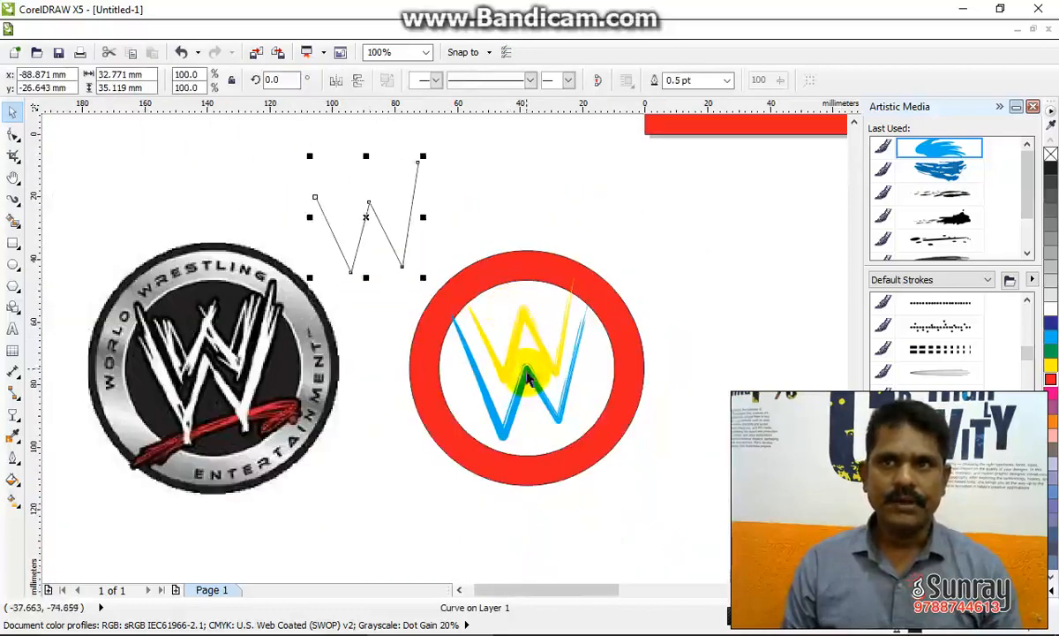
left_click(527, 374)
left_click(528, 310)
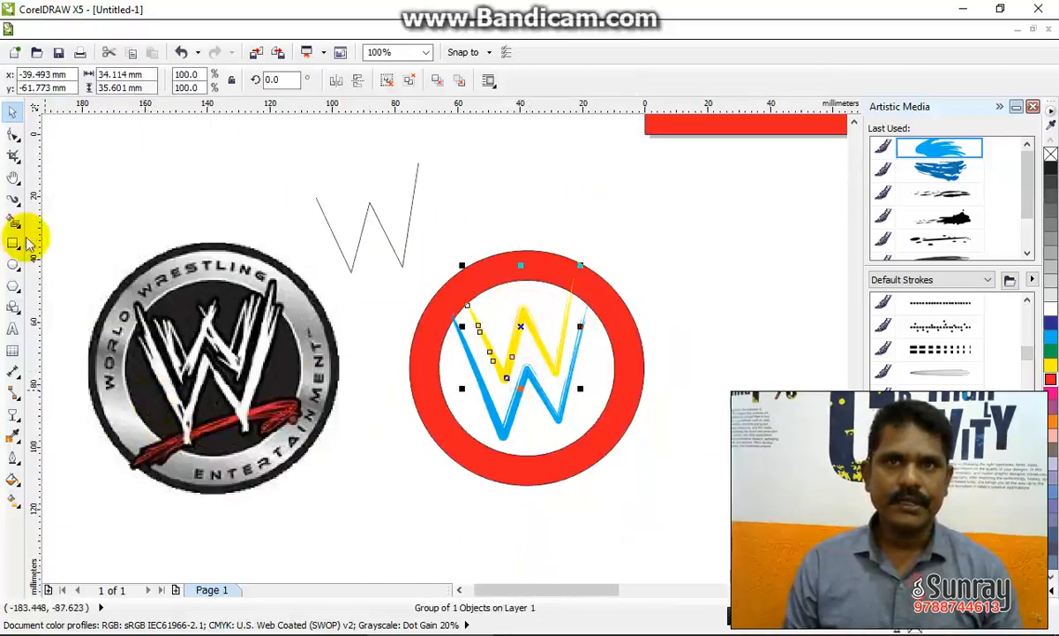
Draw a hooked curve about 51 mm wide with the Pen tool over the reference logo's red slash and apply the blue brush stroke
left_click(14, 202)
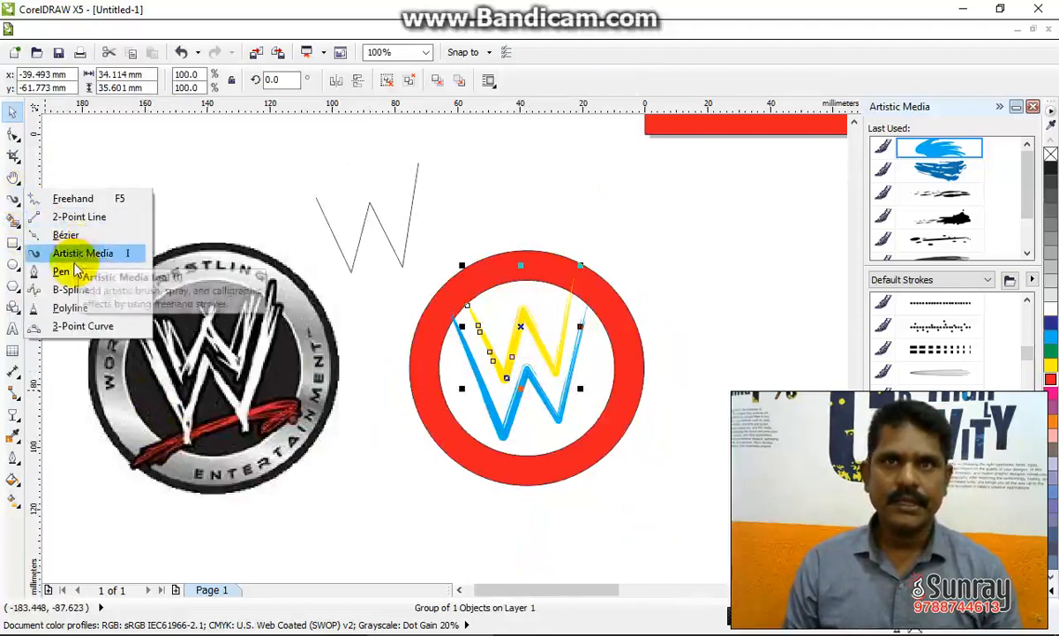
left_click(62, 273)
left_click(129, 459)
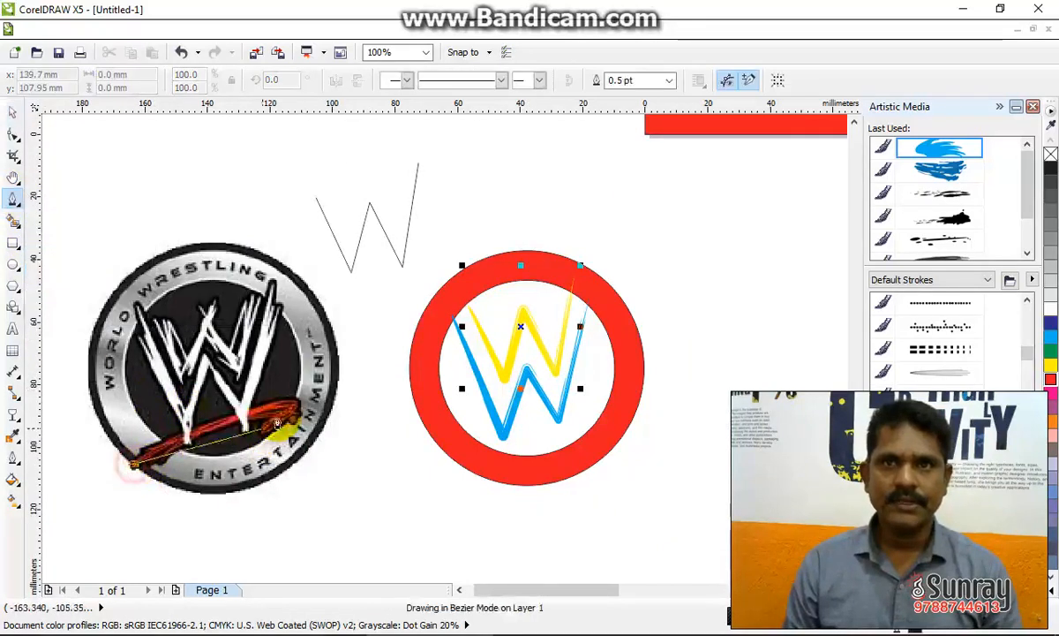
double_click(305, 428)
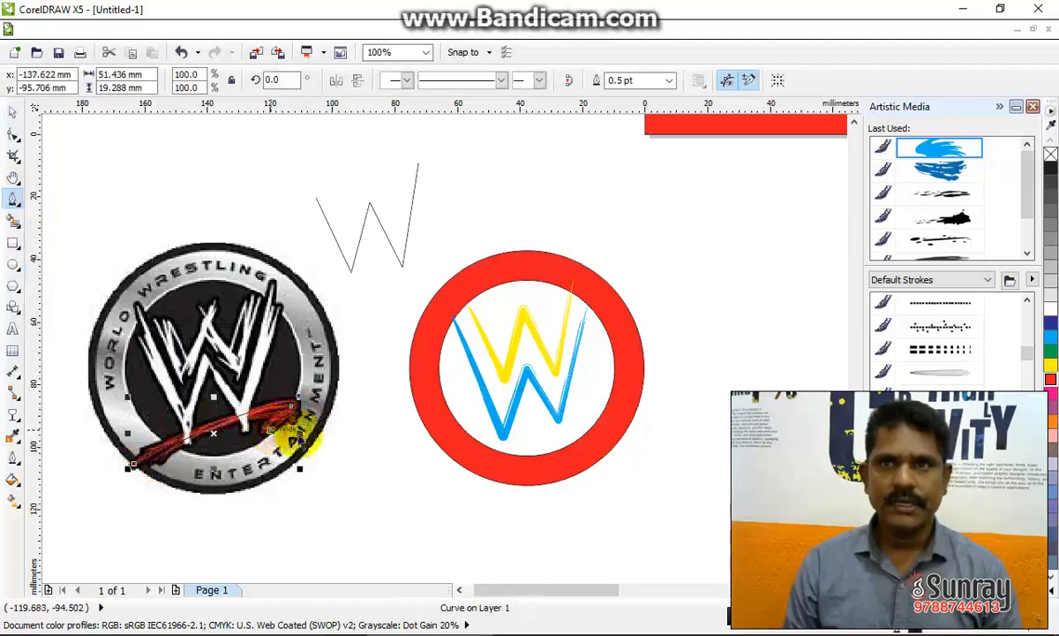
left_click(939, 155)
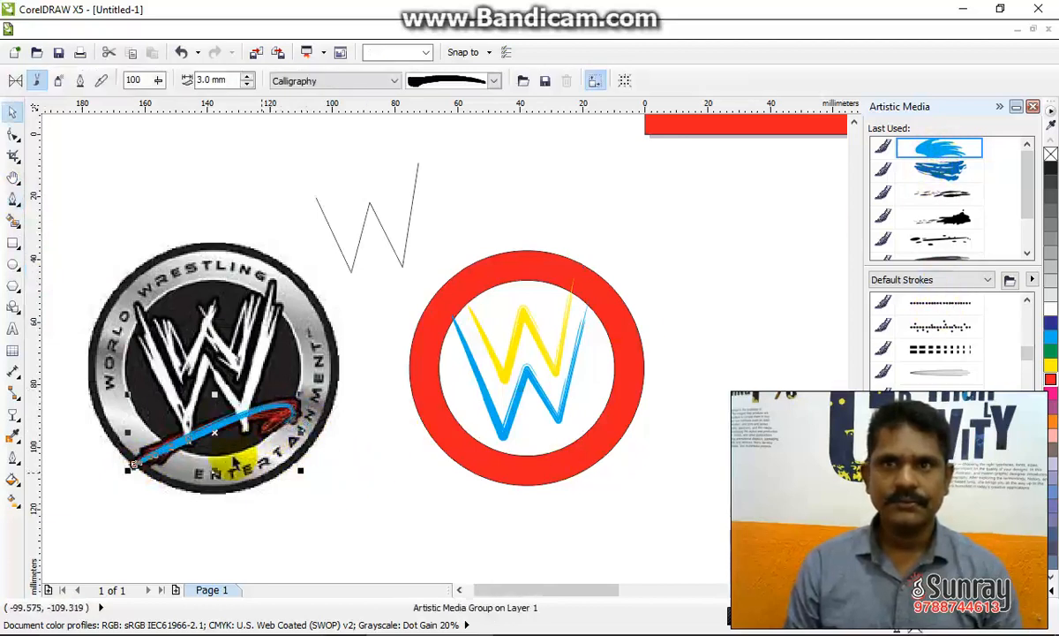
Move the brush-stroked slash to below the ring and colour it red
left_click_drag(214, 436, 519, 515)
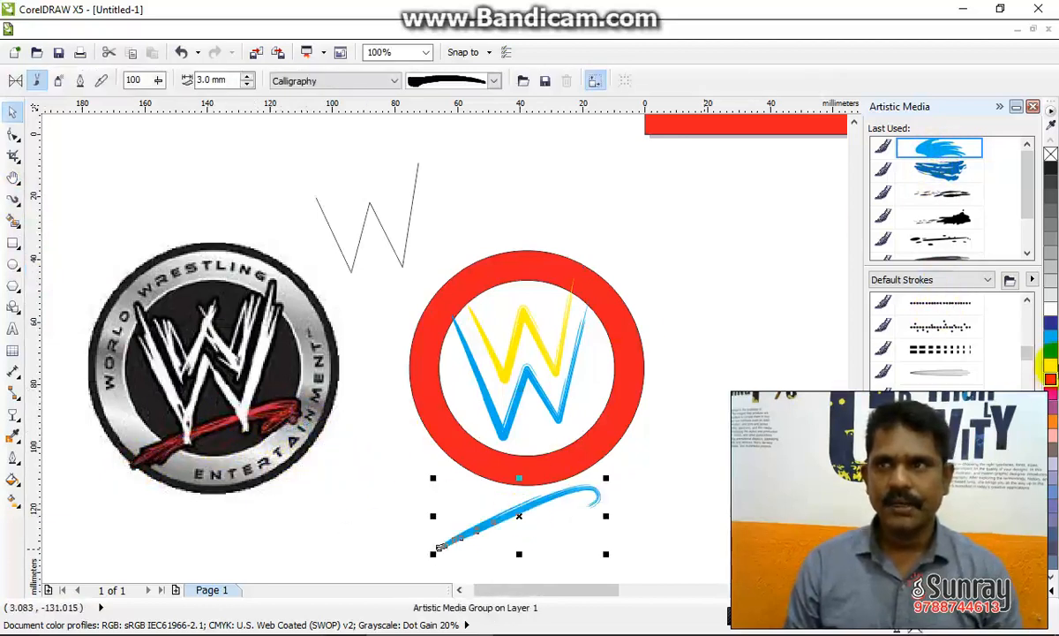
left_click(1050, 379)
left_click(686, 525)
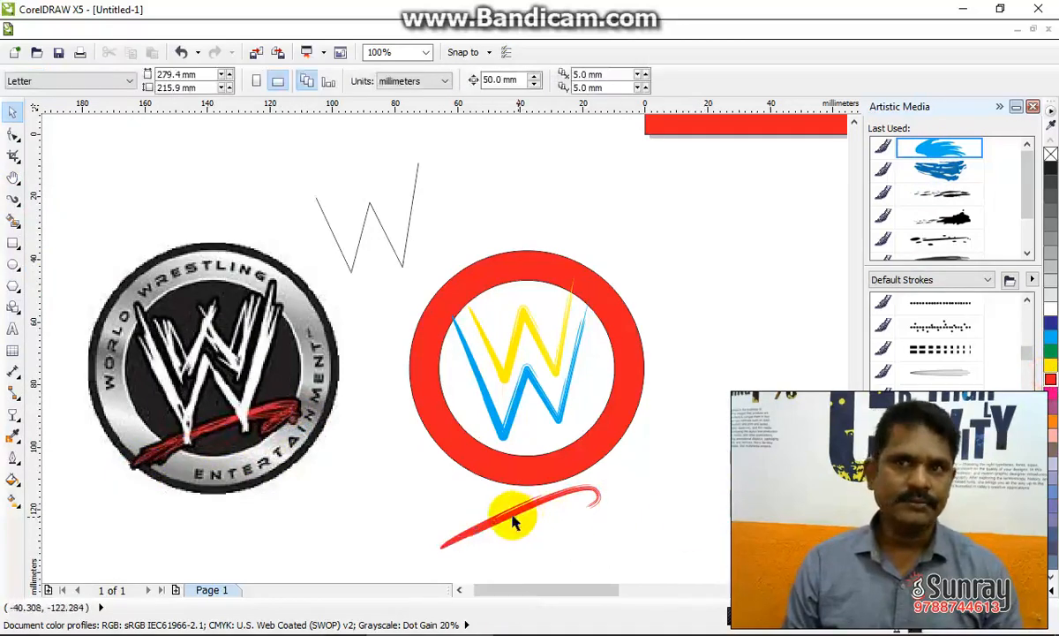
Break the slash's artistic media group apart and move its control curve to just below the red brush shape
left_click(515, 517)
key("ctrl+k")
left_click(534, 558)
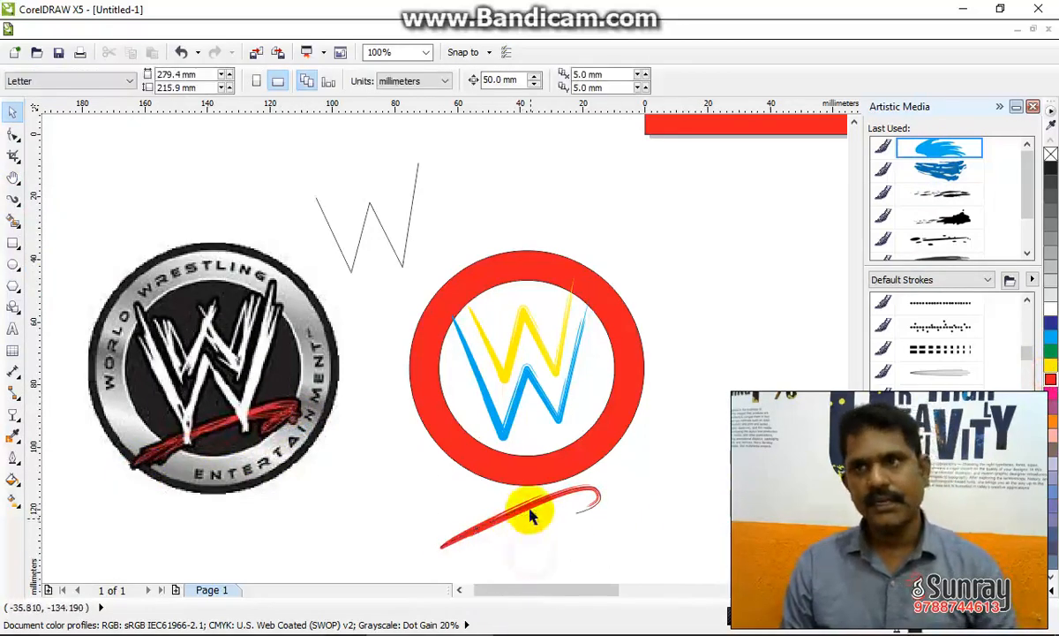
left_click_drag(526, 505, 544, 536)
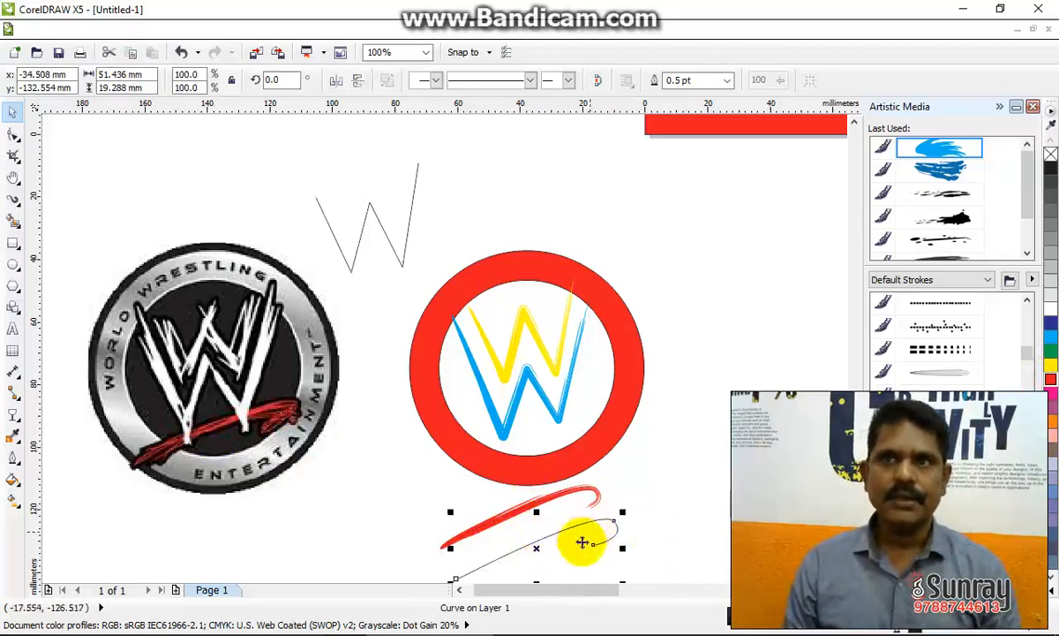
scroll(536, 565, "up", 1)
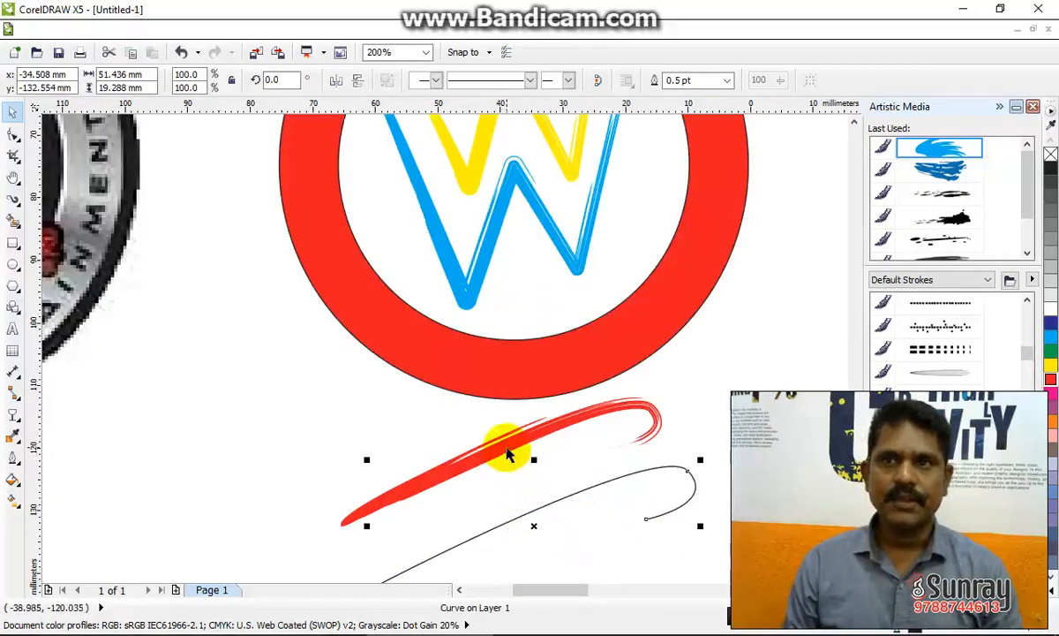
left_click_drag(534, 528, 499, 503)
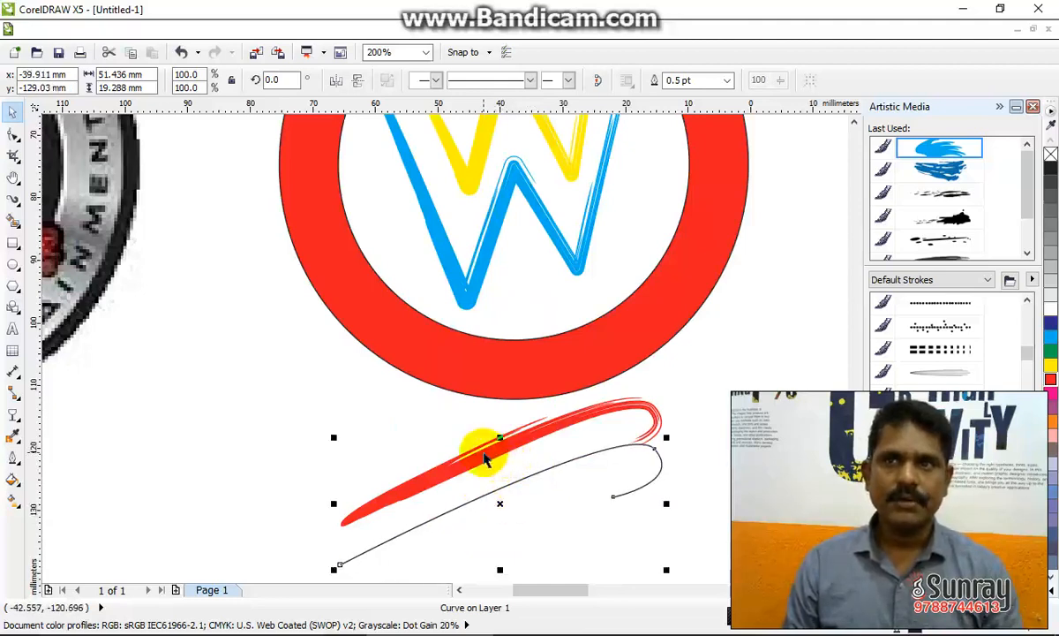
mouse_move(499, 496)
left_mouse_down()
mouse_move(513, 446)
mouse_move(494, 492)
left_mouse_up()
Ungroup the slash's red brush shape into individual curves and select one of its strands
left_click(534, 438)
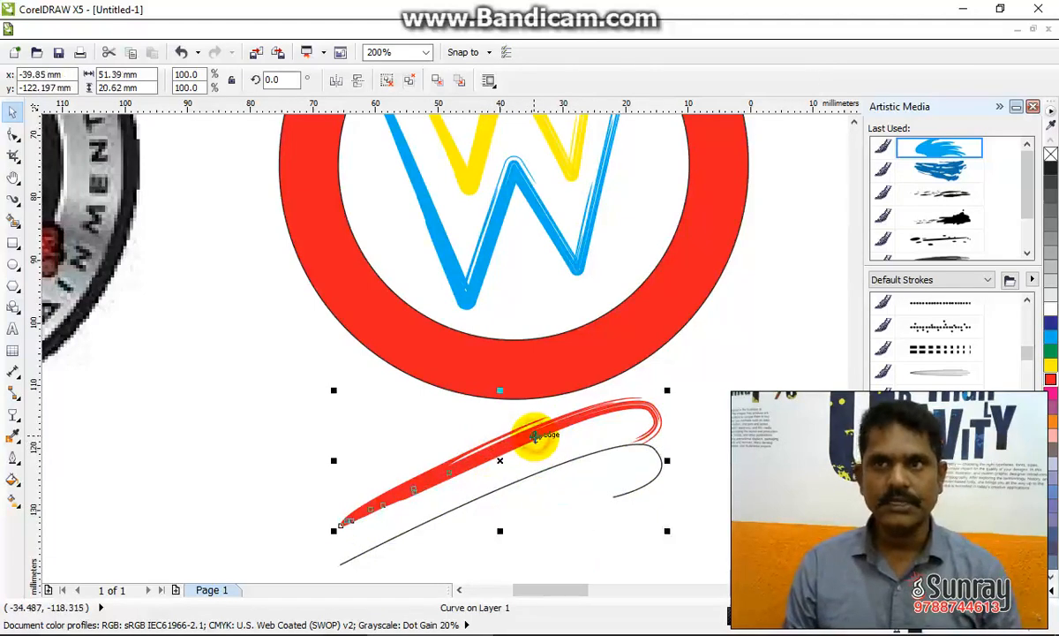
scroll(535, 439, "up", 1)
left_click(12, 134)
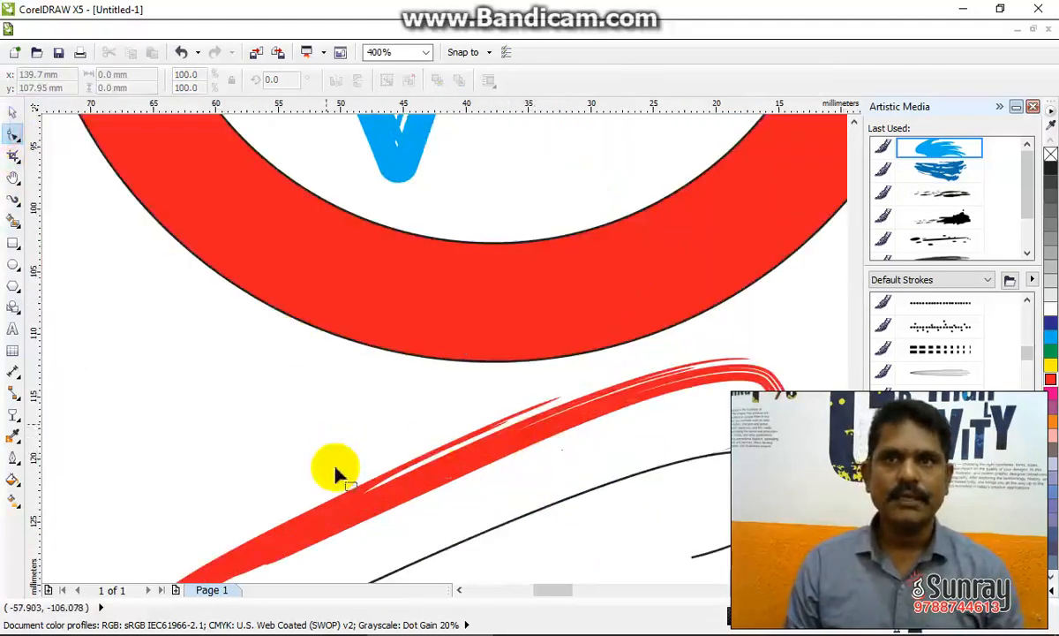
key("space")
left_click(398, 498)
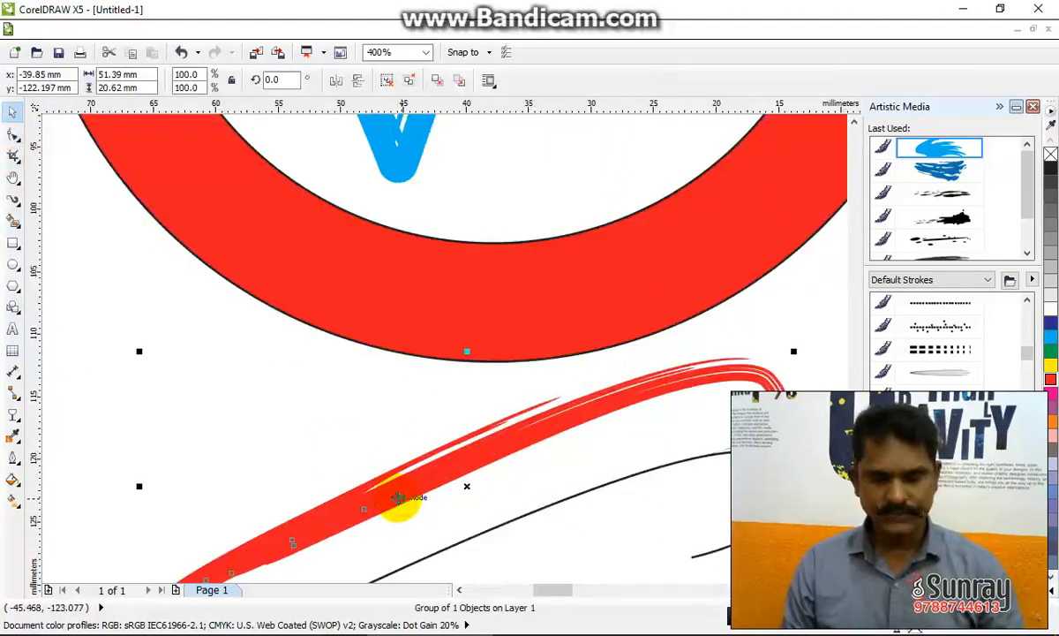
key("Escape")
left_click(399, 499)
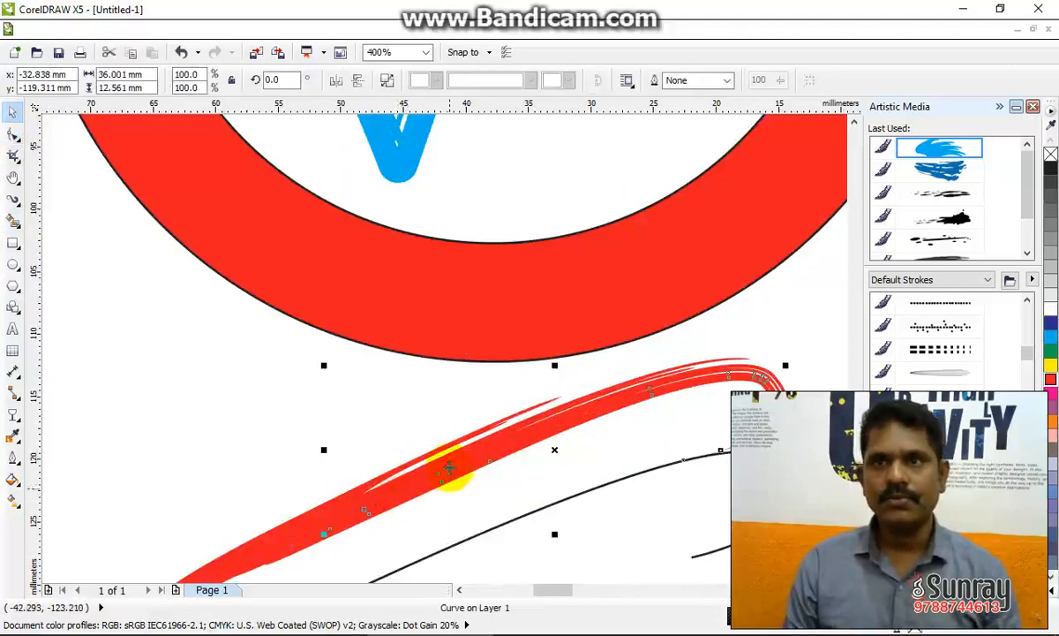
Move the slash's individual red strands apart from one another, spreading them below the ring
left_click_drag(470, 489, 488, 511)
left_click_drag(455, 436, 419, 417)
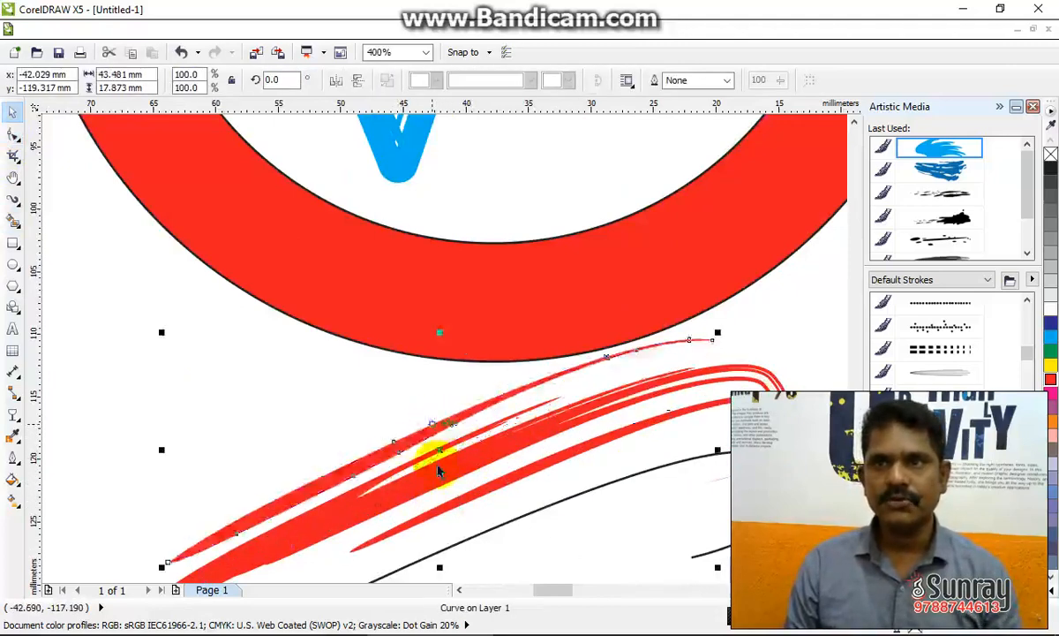
left_click_drag(451, 471, 224, 452)
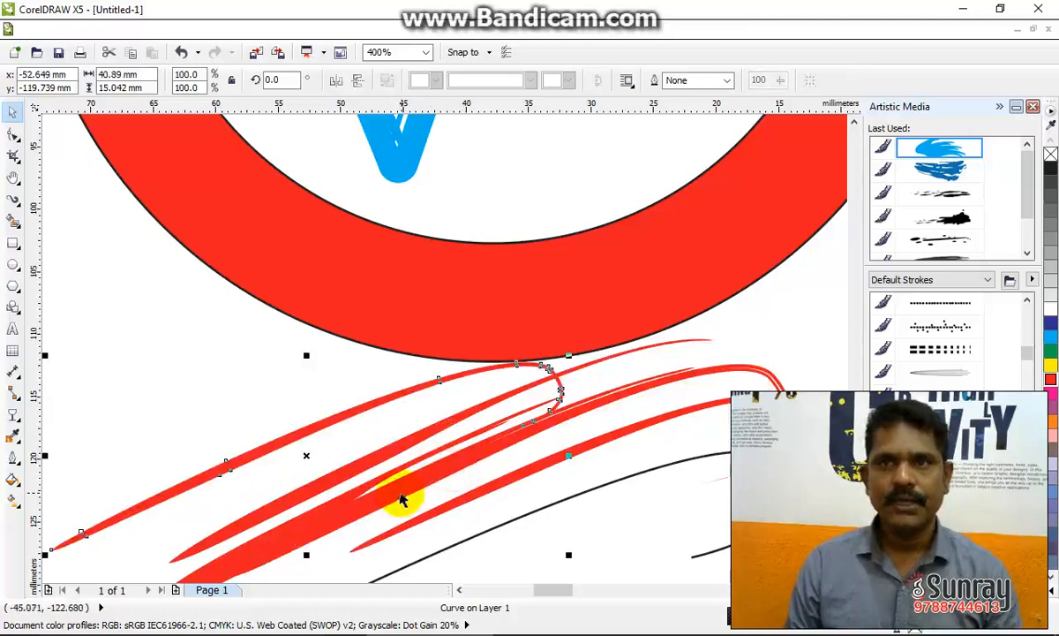
left_click_drag(401, 500, 505, 492)
scroll(509, 477, "down", 1)
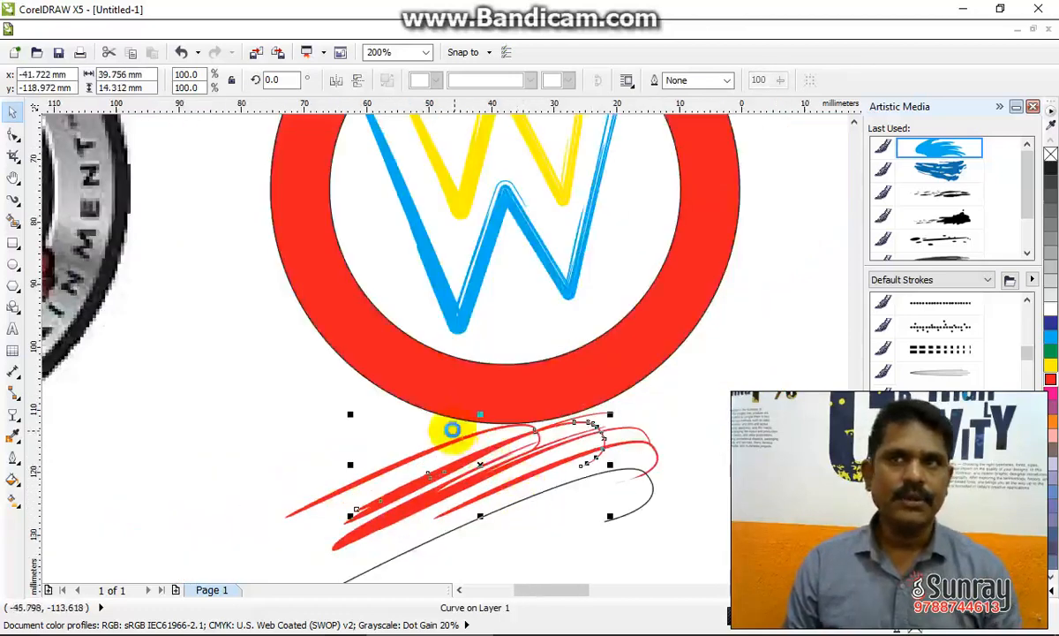
scroll(451, 430, "down", 1)
Move all the slash strands and their control curve together about 9 mm right and 10 mm down from the ring
left_click_drag(358, 537, 622, 414)
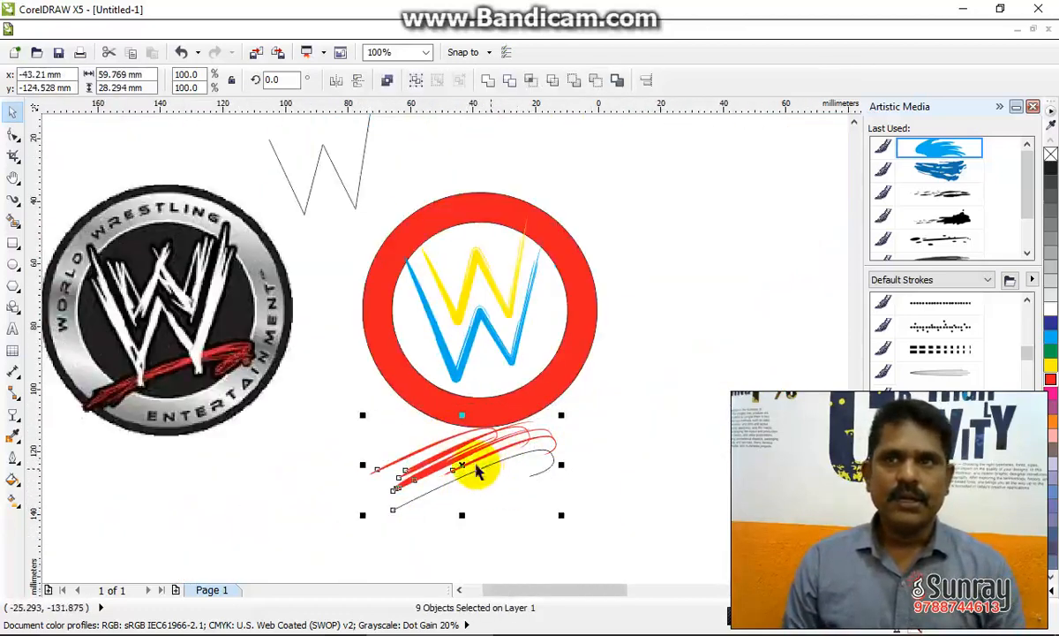
left_click_drag(476, 472, 504, 503)
left_click(657, 407)
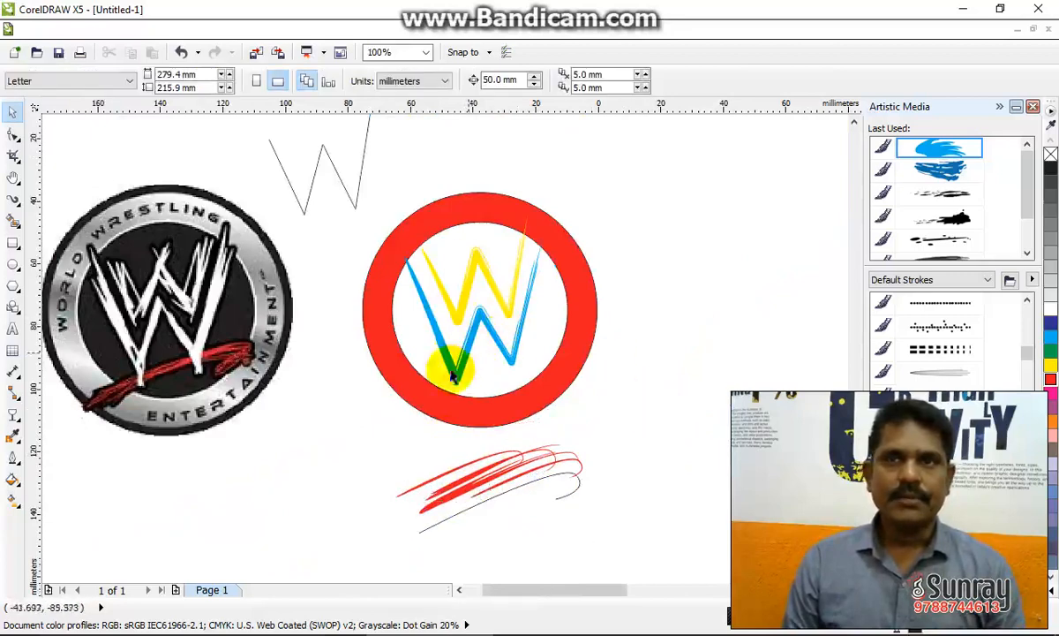
Draw an upright rectangle to the right of the ring and apply the blue brush stroke to its outline
left_click(12, 242)
scroll(618, 353, "down", 1)
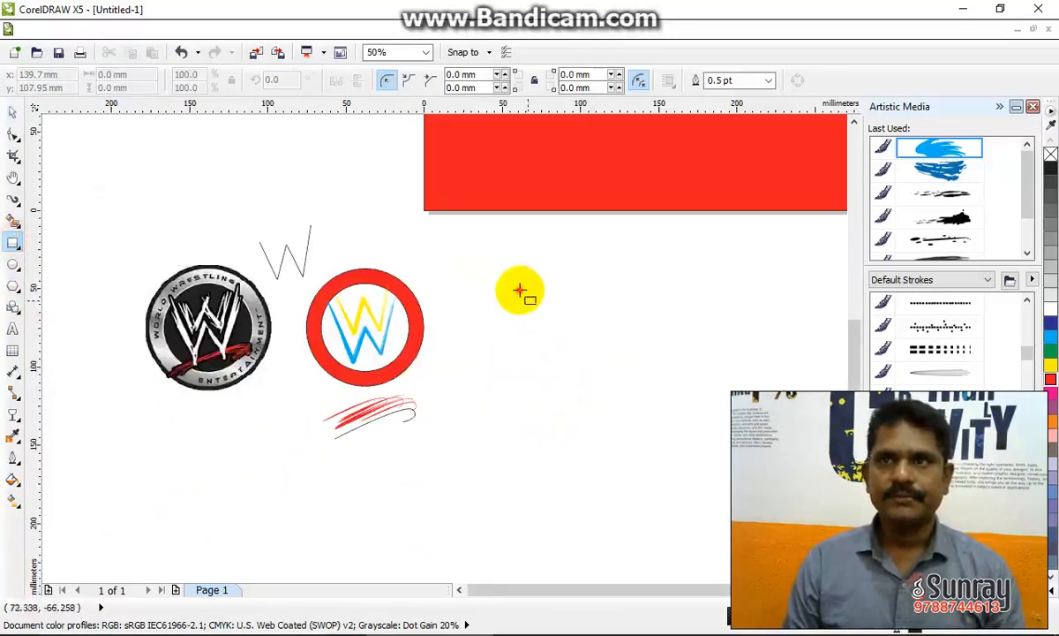
left_click_drag(520, 291, 627, 433)
left_click(883, 147)
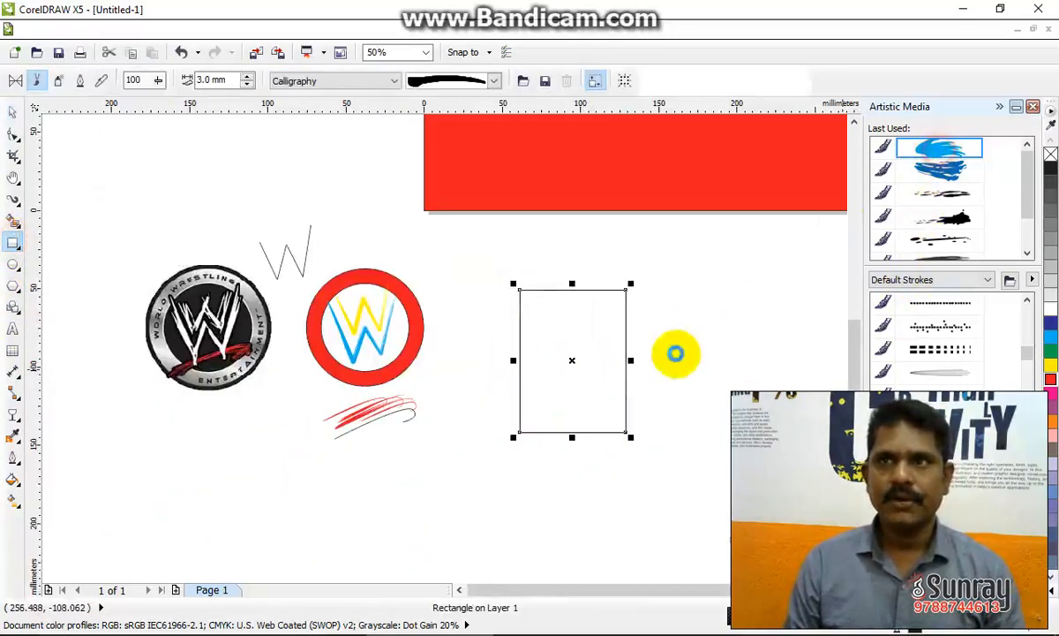
Draw a circle about 51 mm across beside the rectangle and apply the blue brush stroke to its outline
left_click(15, 265)
left_click_drag(681, 310, 773, 402)
left_click(939, 155)
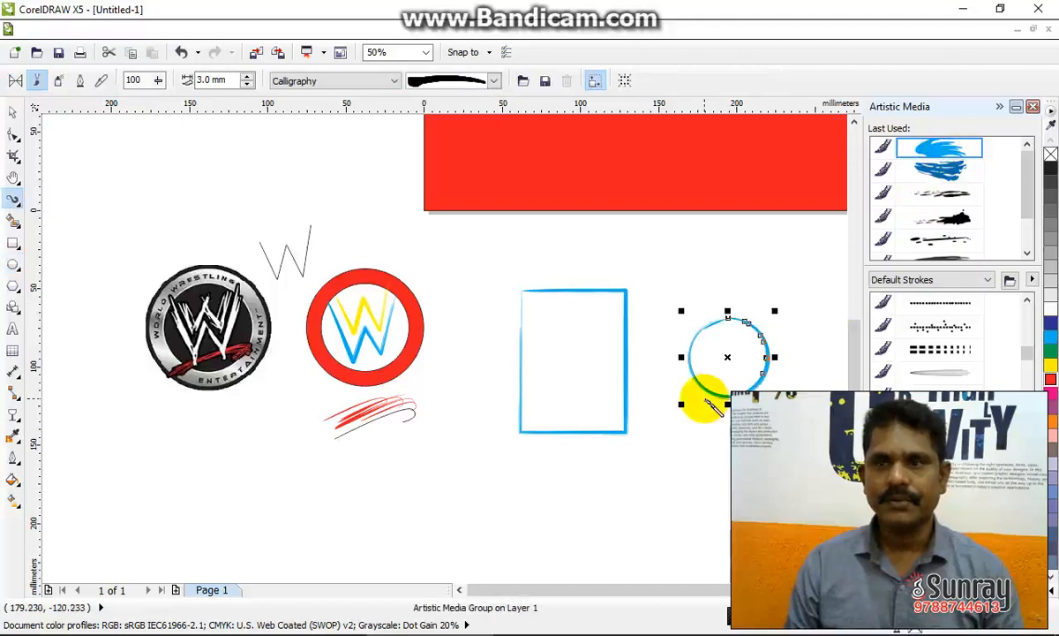
Try two animal spray strokes on the circle and settle on the colourful dancing figures spray
scroll(571, 376, "down", 1)
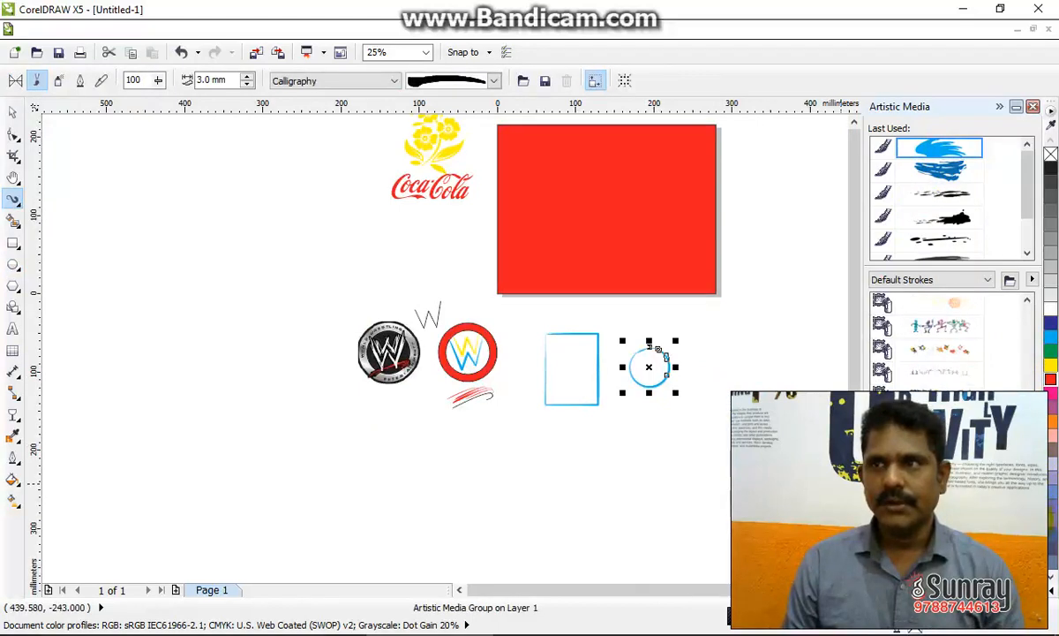
left_click(942, 484)
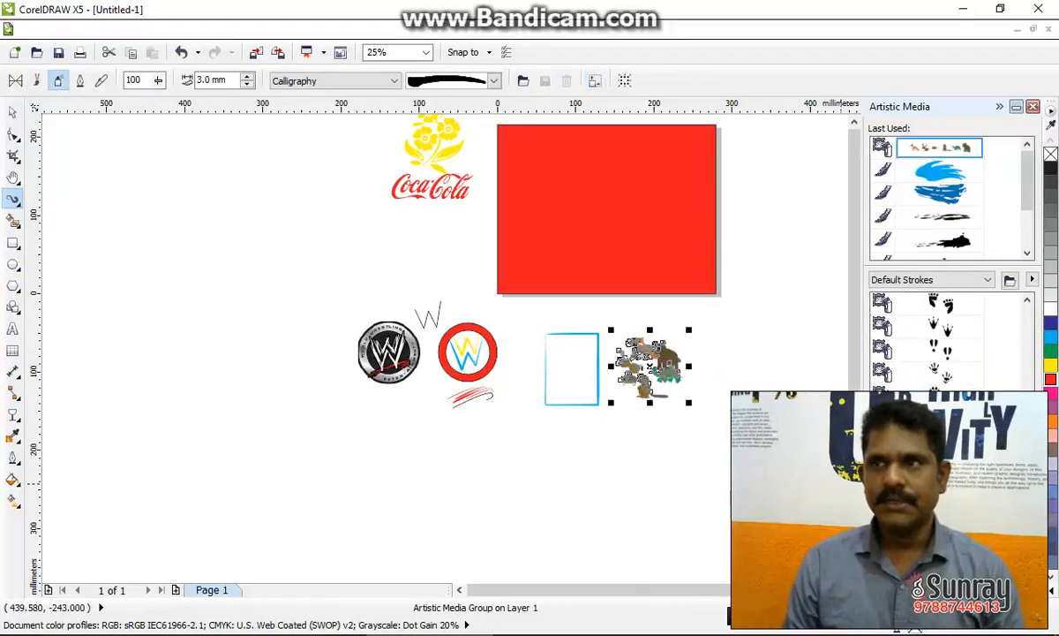
left_click(941, 505)
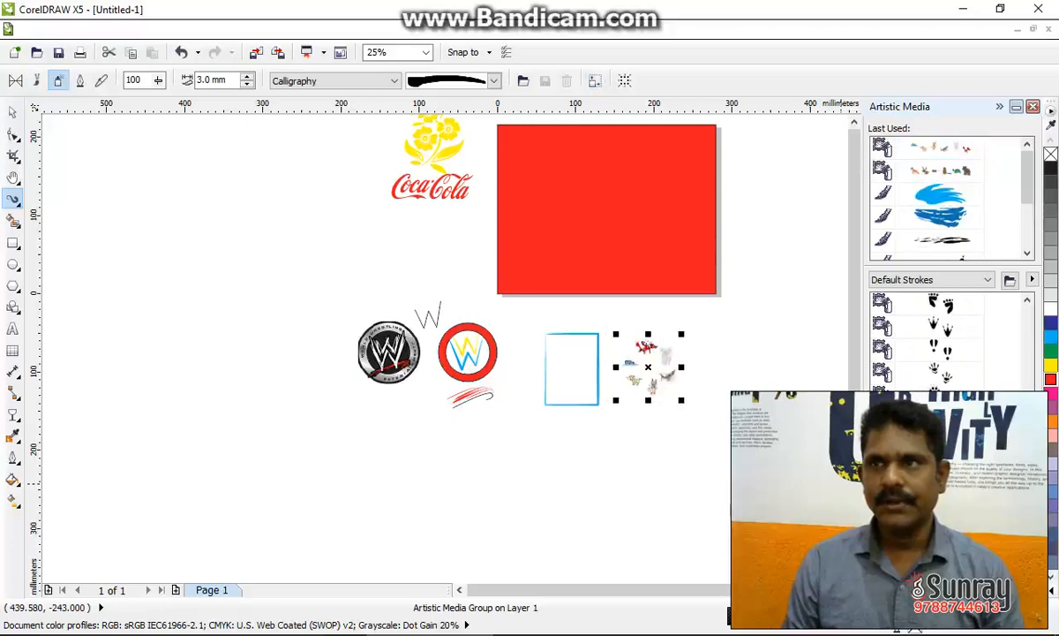
left_click(941, 527)
scroll(682, 371, "up", 2)
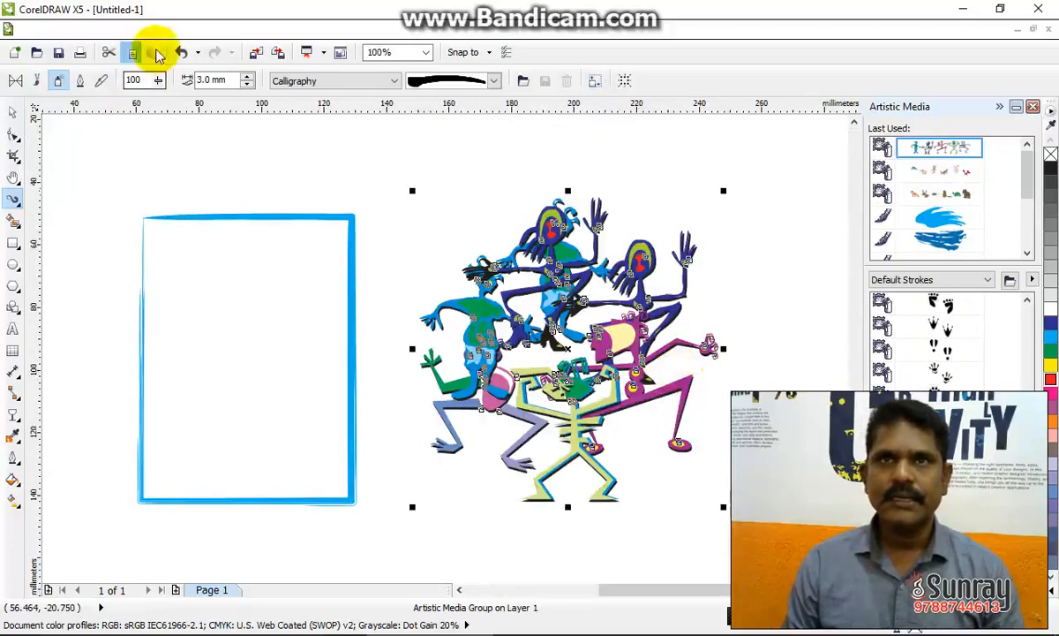
Break the circle's artistic media group apart and move its control circle away from the dancing figures into the blue rectangle
left_click(240, 29)
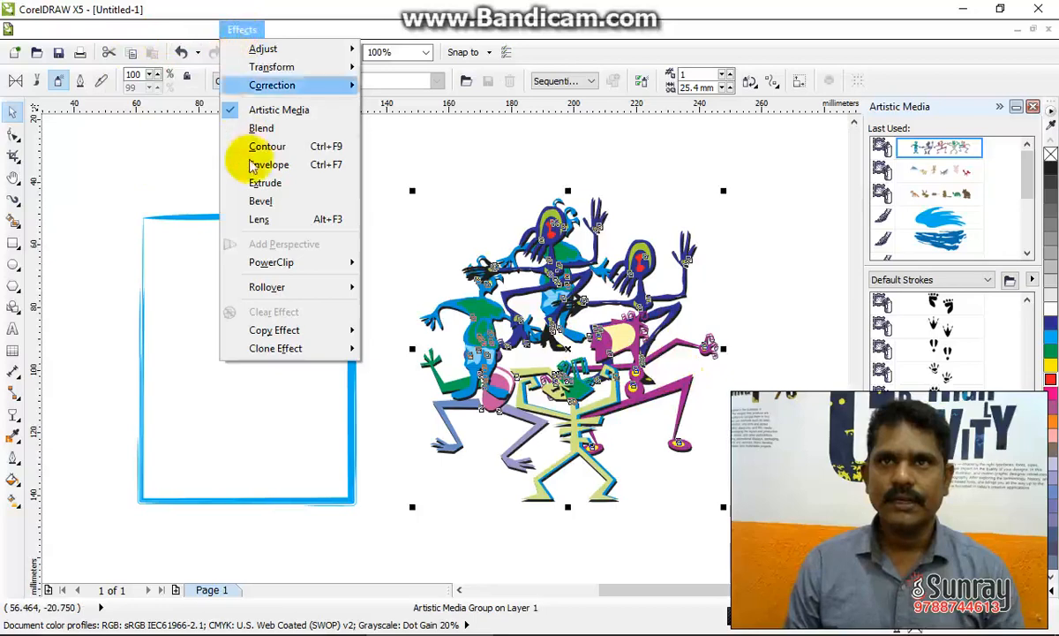
mouse_move(199, 30)
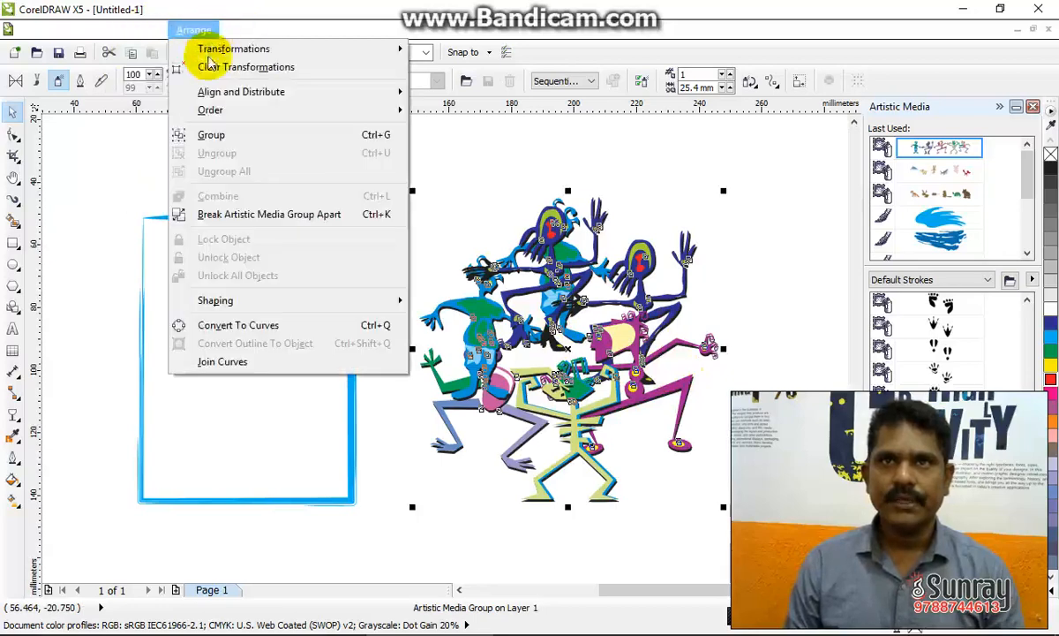
left_click(253, 214)
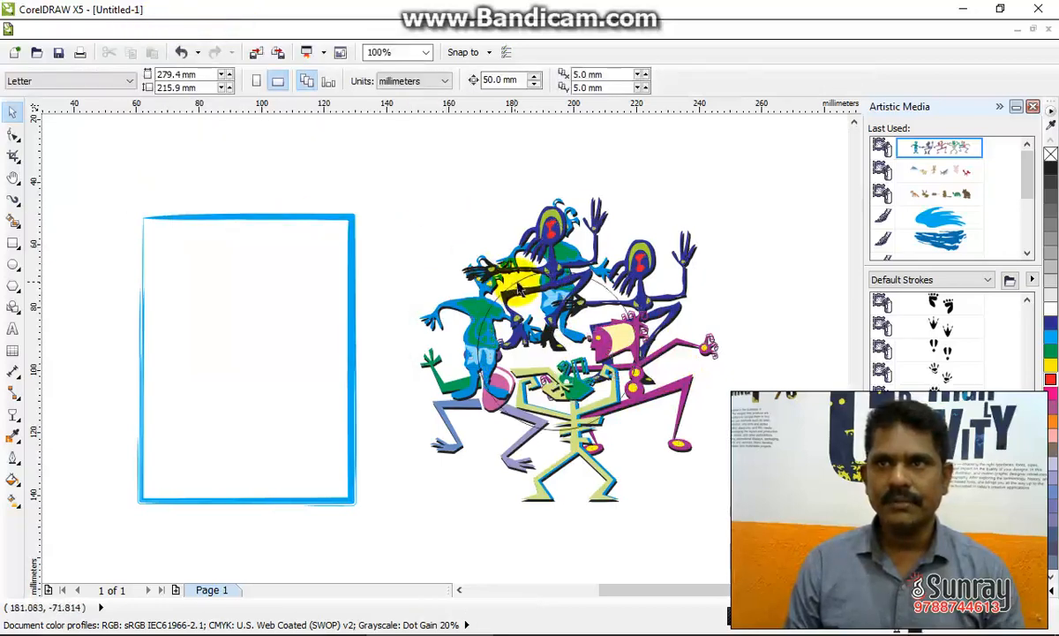
left_click(485, 265)
left_click_drag(486, 265, 198, 367)
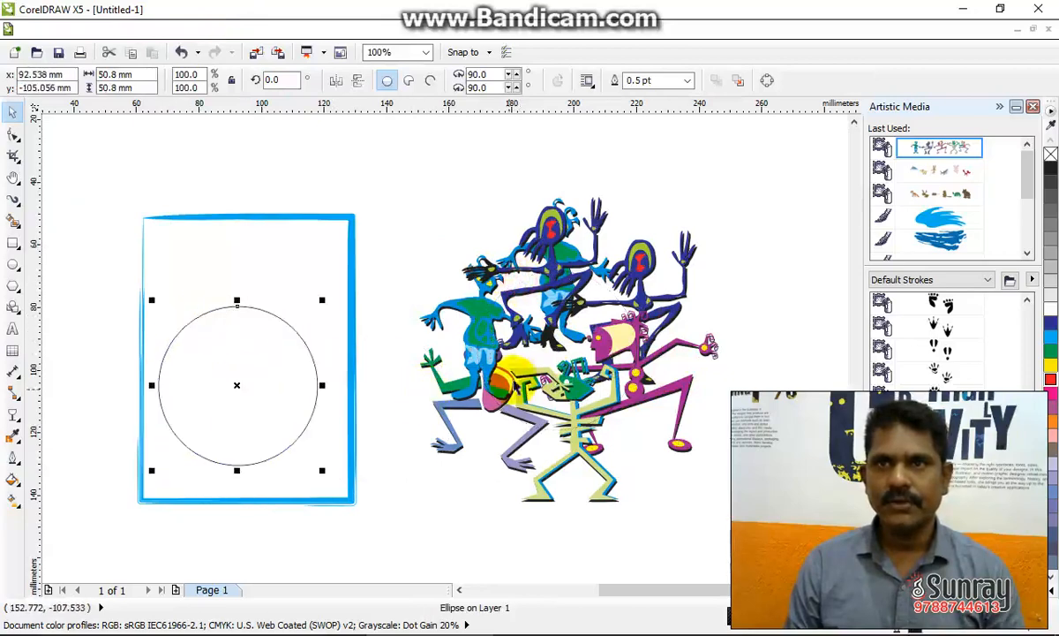
Ungroup the dancing figures and move the blue-green, pink-bellied, yellow and purple dancers apart from one another
left_click(483, 330)
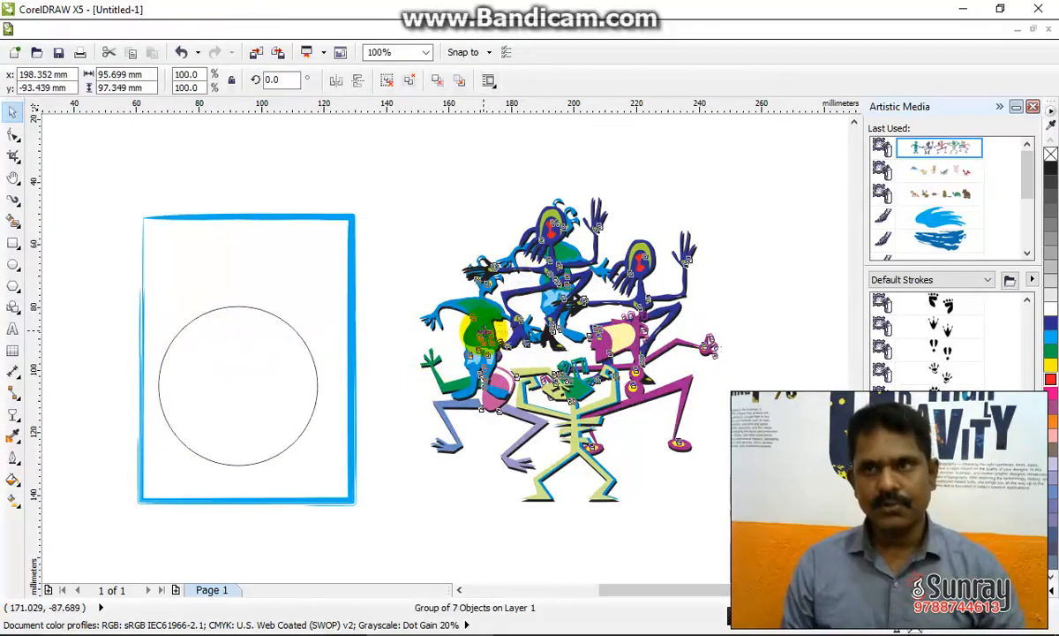
key("ctrl+u")
left_click_drag(484, 331, 388, 222)
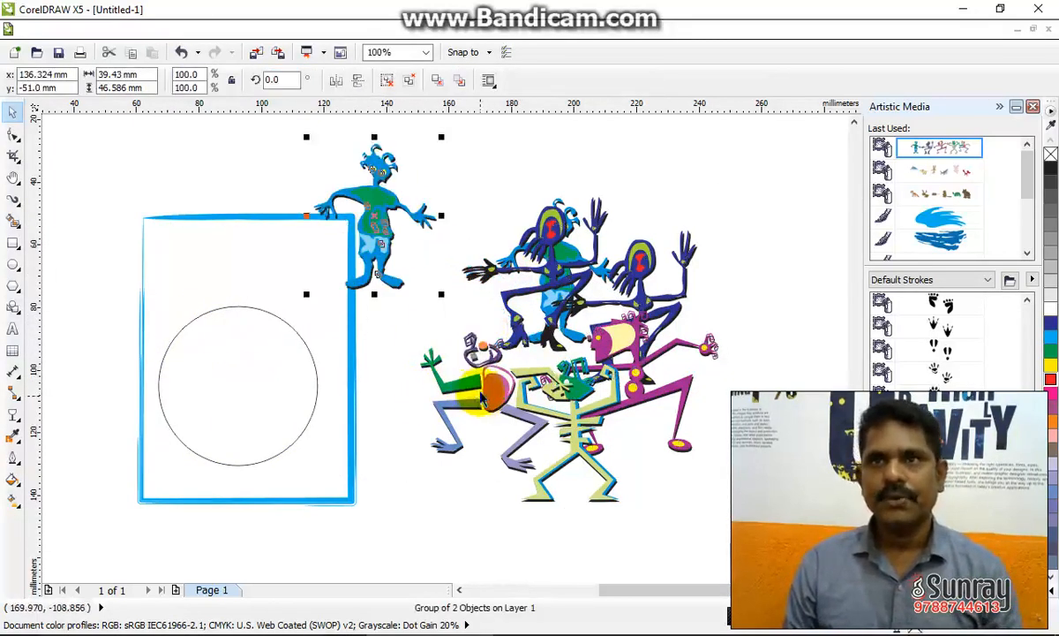
left_click_drag(481, 396, 392, 486)
left_click_drag(551, 421, 595, 521)
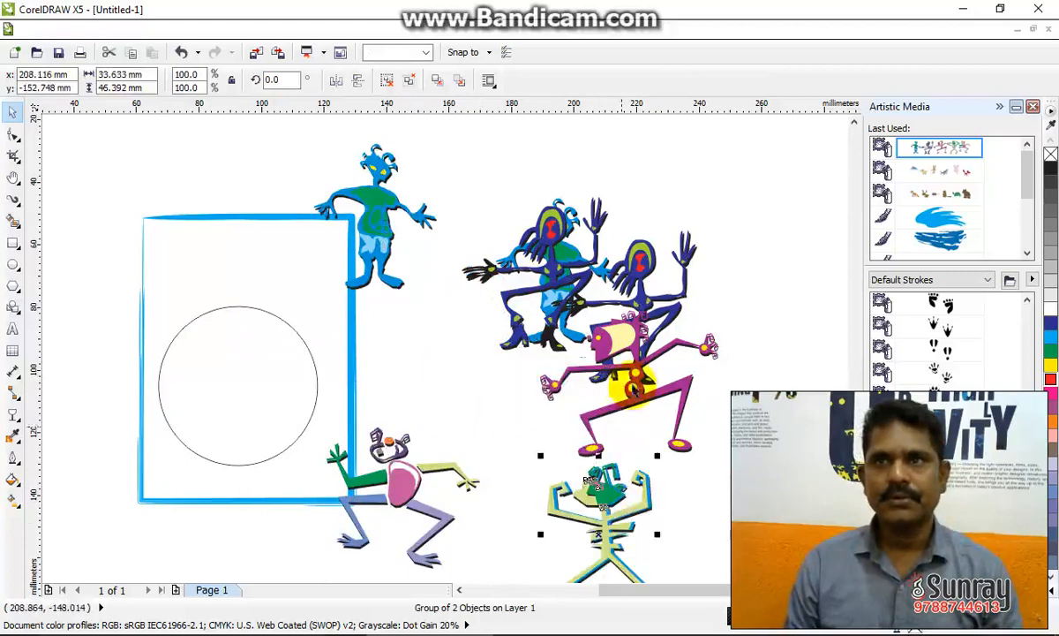
mouse_move(634, 386)
left_mouse_down()
mouse_move(745, 307)
mouse_move(753, 319)
left_mouse_up()
Ungroup the pink-bellied dancer and pull its body, face and limb pieces apart
mouse_move(405, 477)
left_mouse_down()
mouse_move(468, 433)
mouse_move(412, 513)
left_mouse_up()
key("ctrl+u")
left_click(472, 358)
left_click_drag(467, 435, 558, 433)
left_click_drag(467, 402, 493, 352)
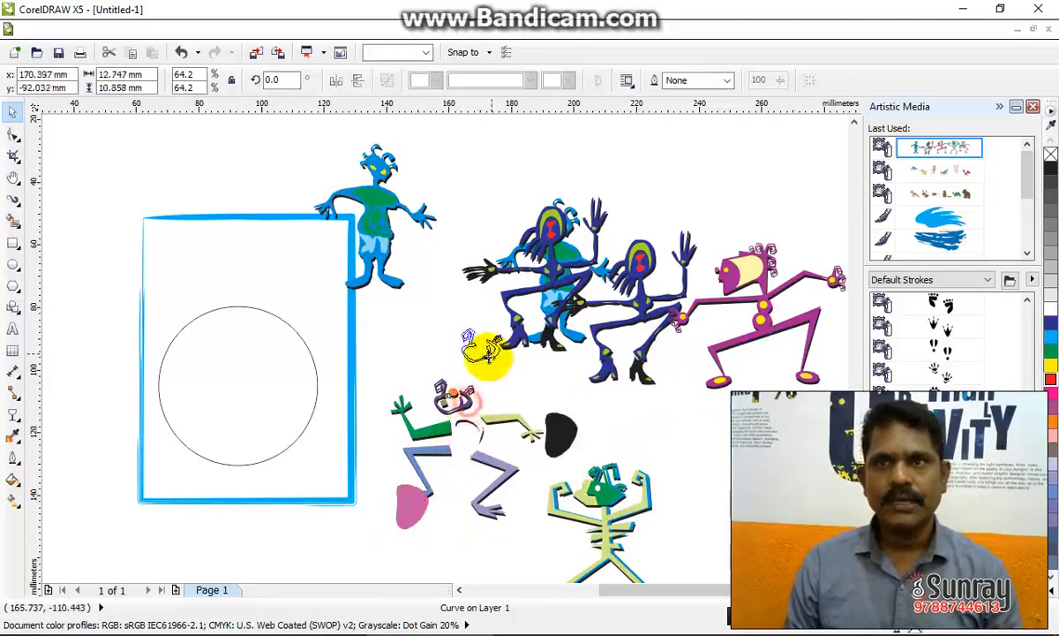
left_click_drag(443, 433, 423, 368)
left_click_drag(450, 468, 436, 424)
Delete all the dancing figures and their loose pieces, together with the blue brush-stroke rectangle and the circle
scroll(436, 424, "down", 2)
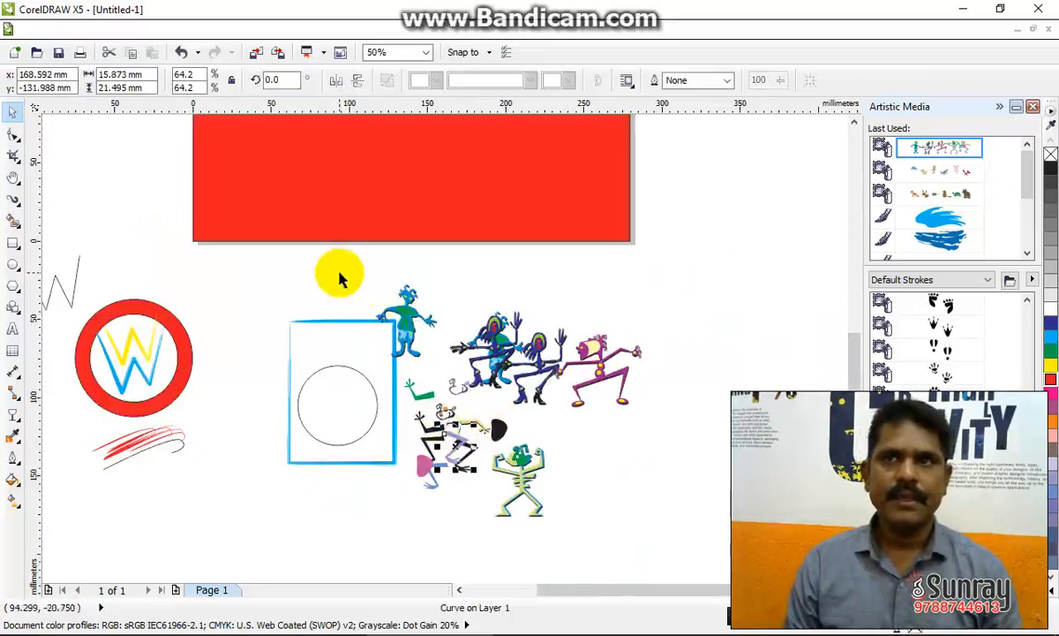
left_click_drag(338, 265, 715, 569)
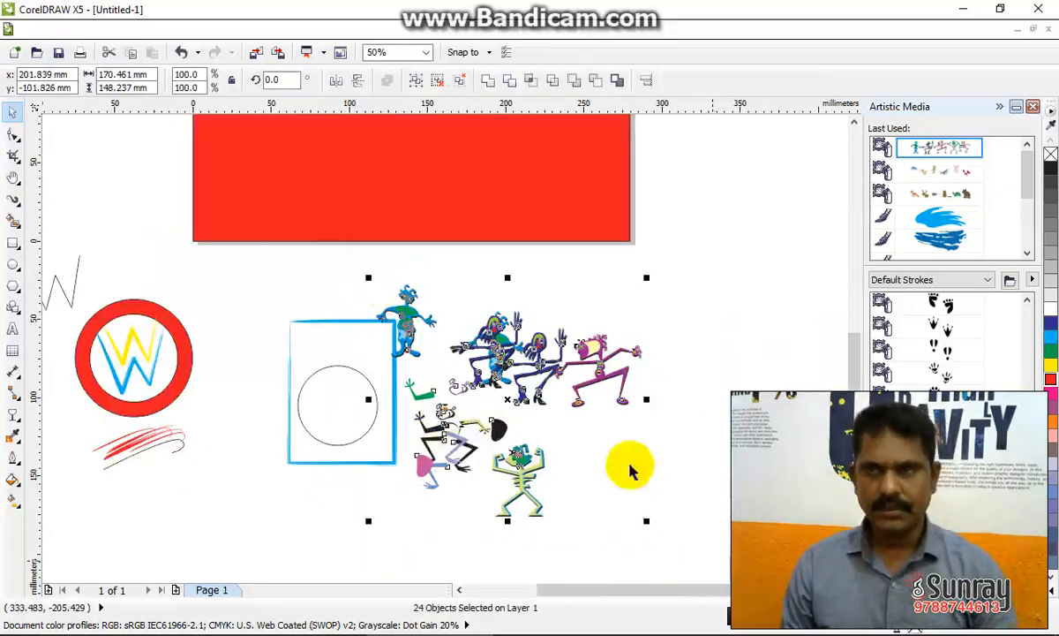
key("Delete")
left_click_drag(275, 306, 421, 497)
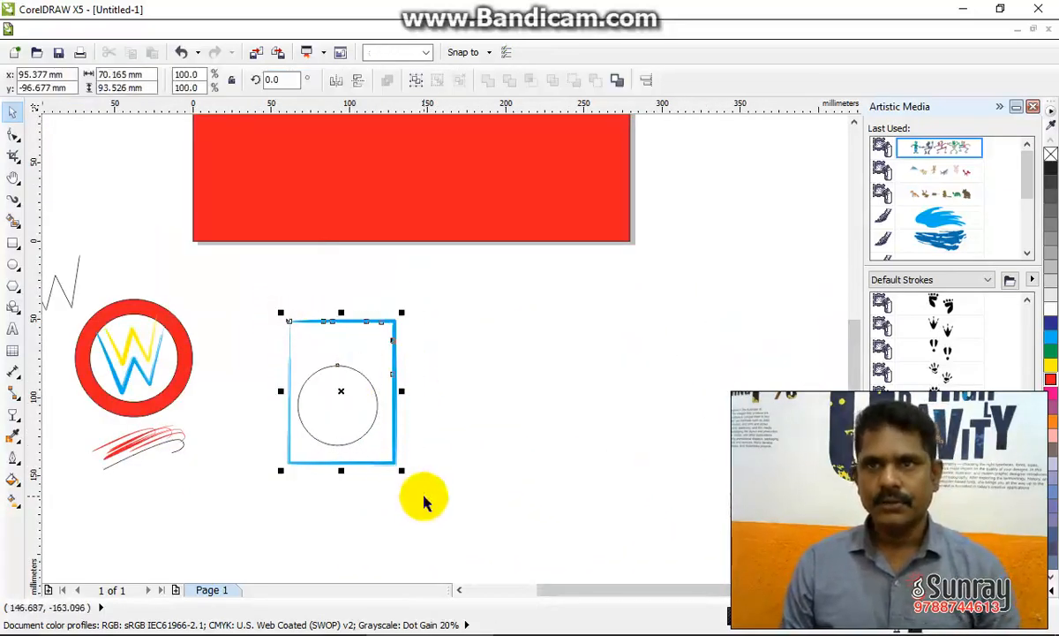
key("Delete")
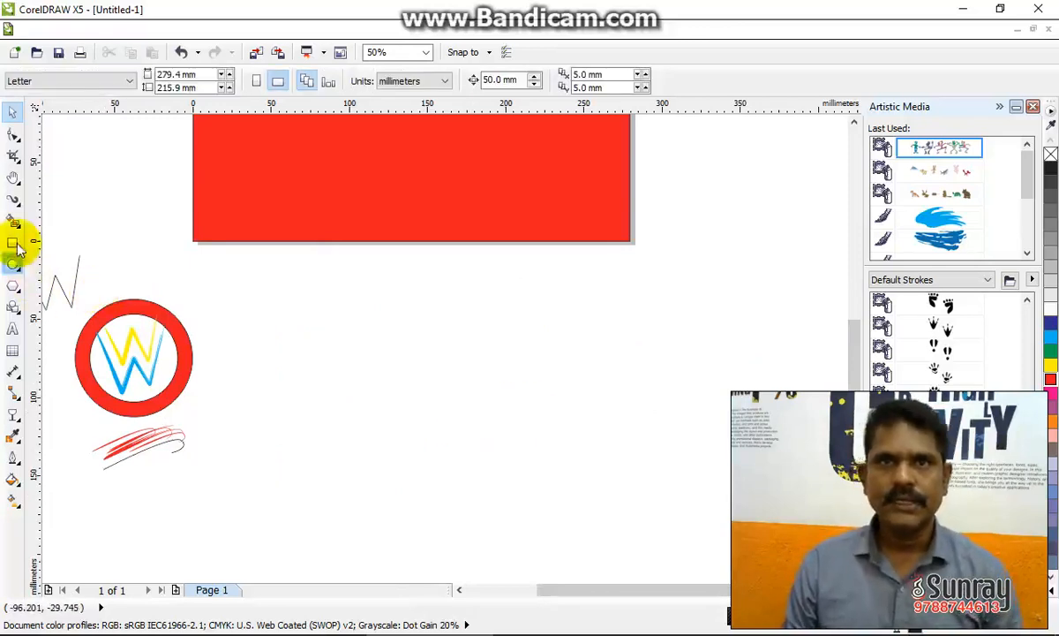
Draw five curved artistic media strokes fanning out from one point below the red rectangle, using the blue brush
left_click(12, 199)
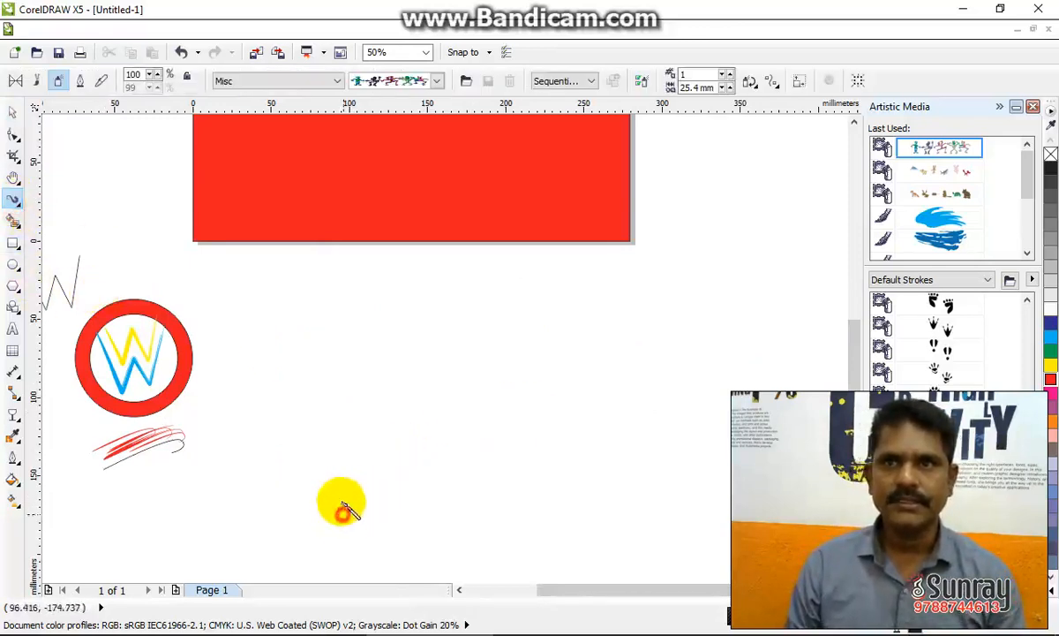
mouse_move(342, 510)
left_mouse_down()
mouse_move(389, 432)
mouse_move(527, 373)
mouse_move(543, 293)
left_mouse_up()
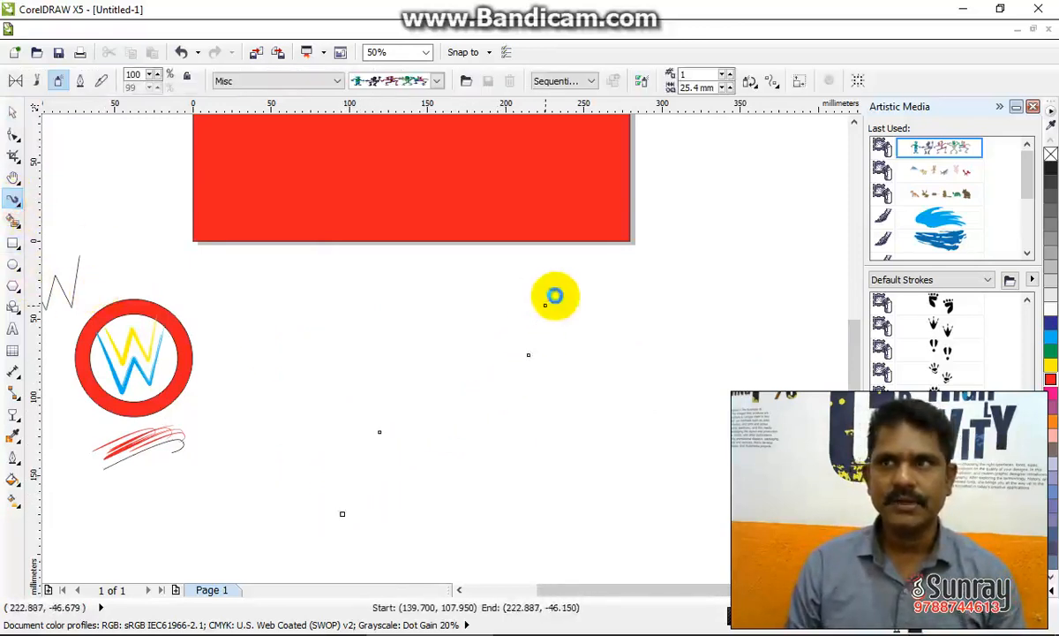
left_click(927, 225)
mouse_move(342, 515)
left_mouse_down()
mouse_move(454, 452)
mouse_move(583, 402)
left_mouse_up()
mouse_move(348, 523)
left_mouse_down()
mouse_move(454, 497)
mouse_move(570, 437)
left_mouse_up()
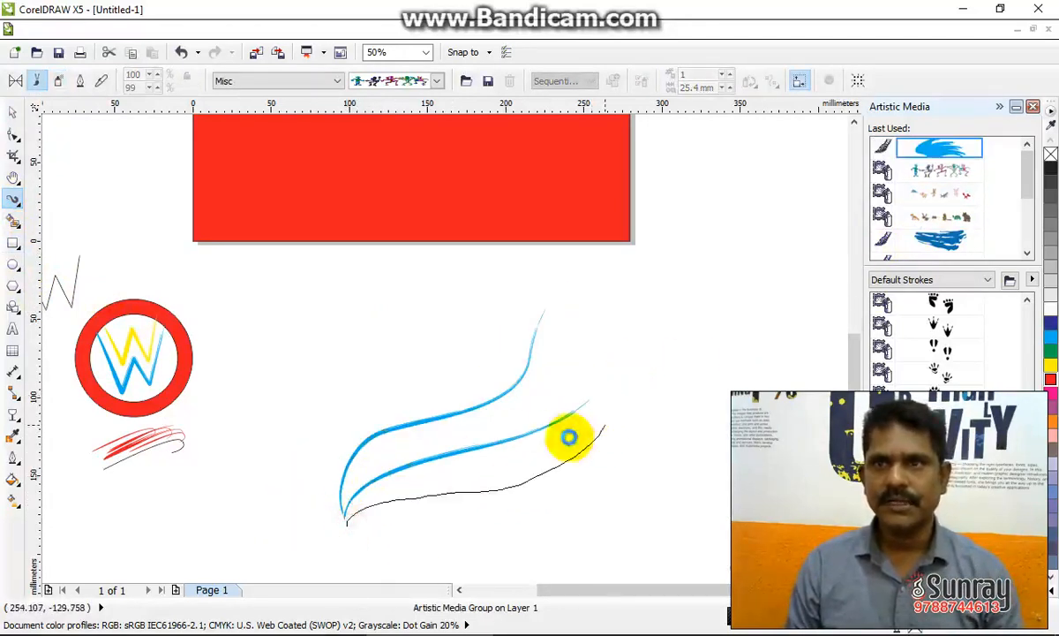
left_click_drag(350, 525, 570, 510)
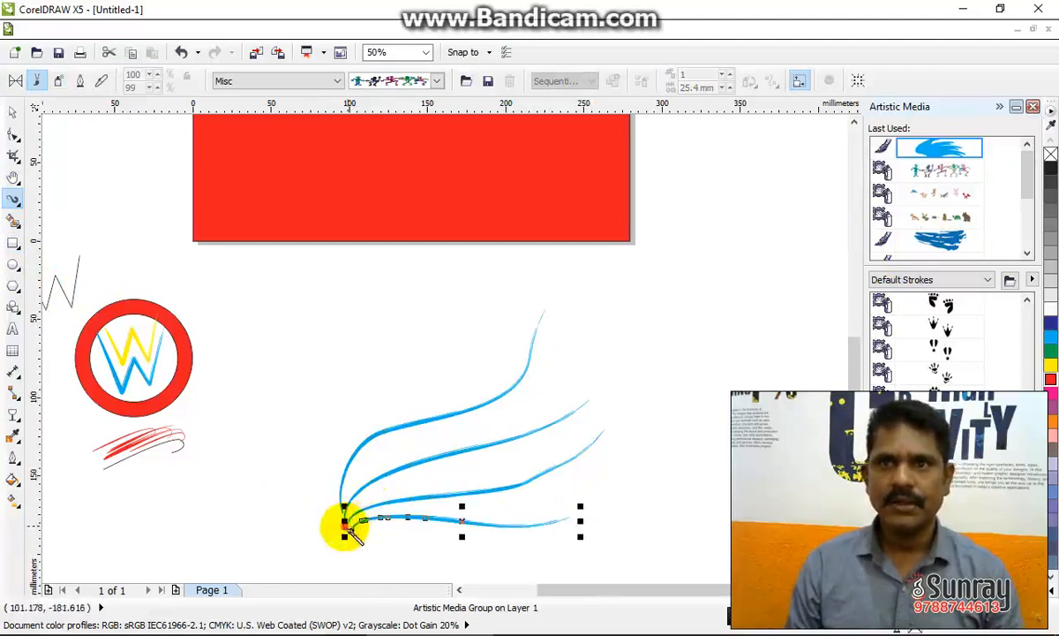
mouse_move(345, 527)
left_mouse_down()
mouse_move(326, 487)
mouse_move(465, 341)
left_mouse_up()
scroll(425, 461, "up", 1)
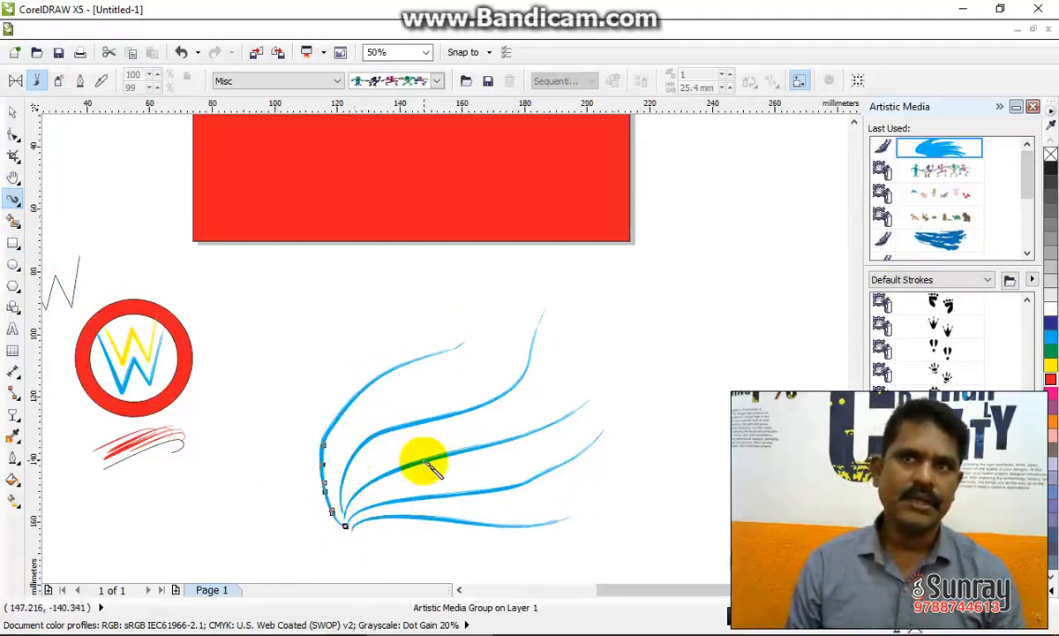
Reshape the outermost upper brush stroke by editing its nodes and curve handle, pushing its bend outward and lowering its middle
left_click(12, 134)
left_click(248, 386)
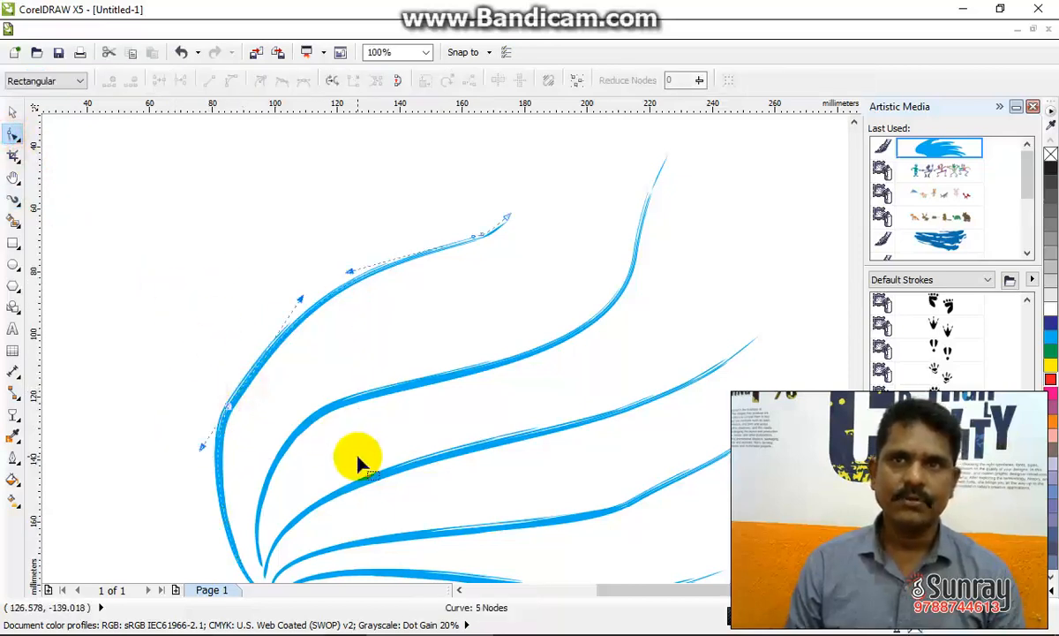
key("Delete")
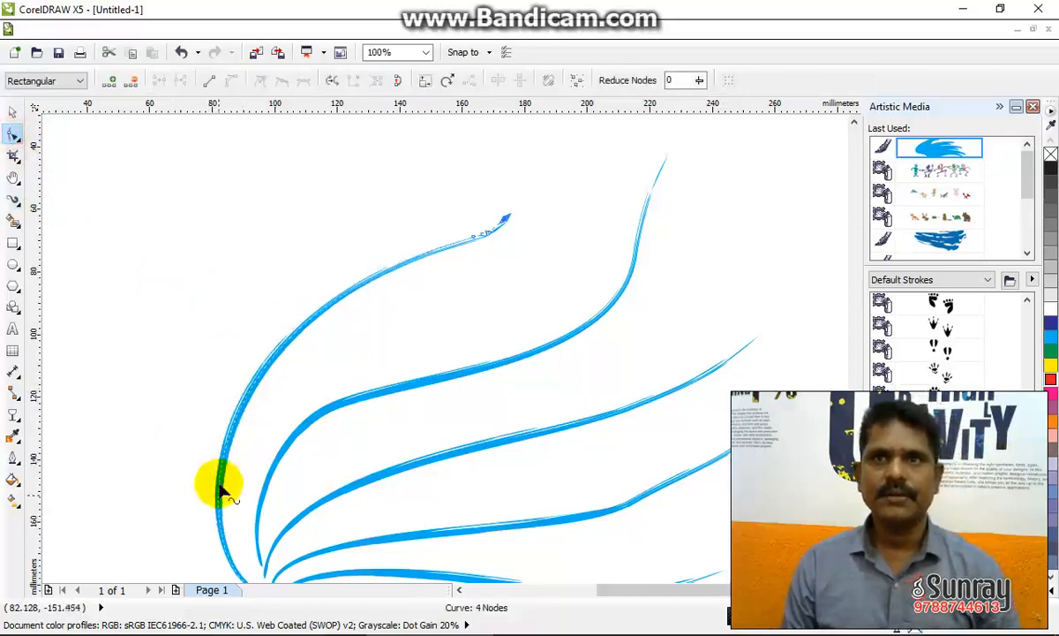
left_click_drag(226, 446, 184, 353)
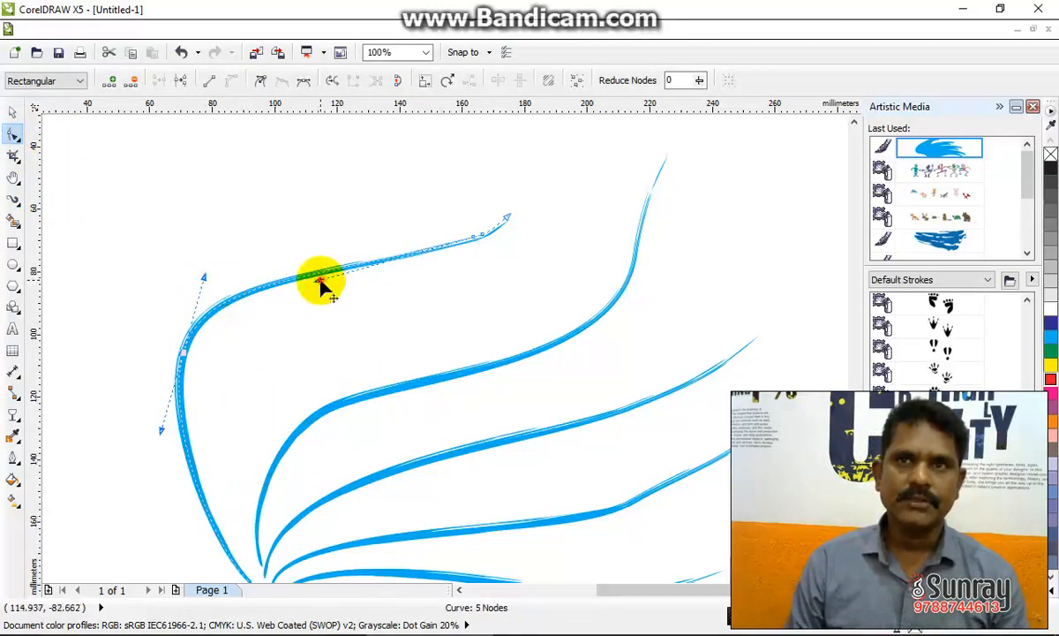
mouse_move(325, 285)
left_mouse_down()
mouse_move(330, 372)
mouse_move(382, 370)
left_mouse_up()
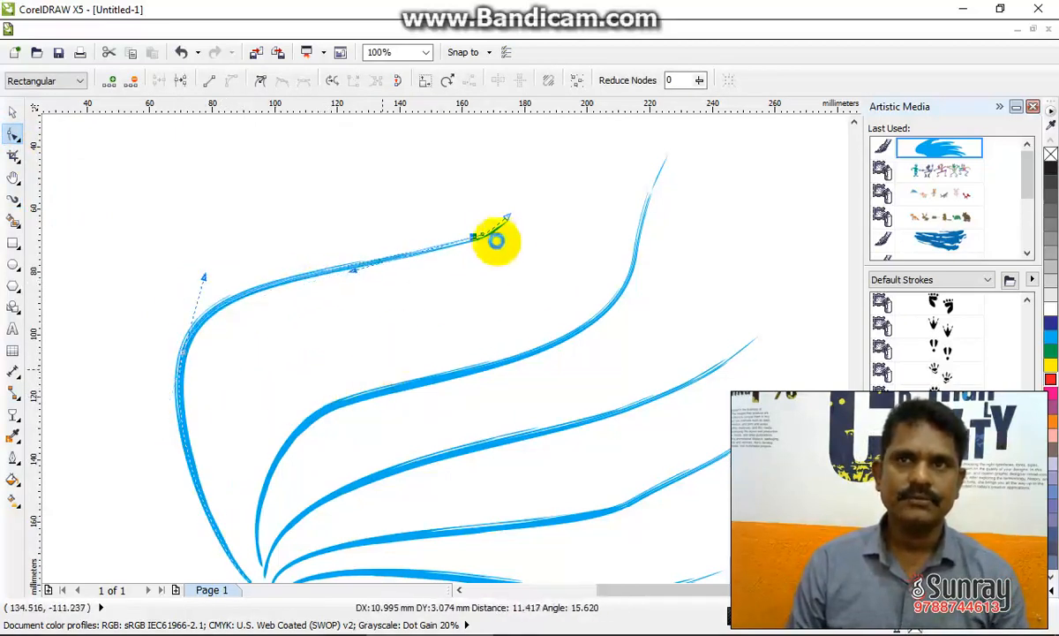
mouse_move(475, 238)
left_mouse_down()
mouse_move(461, 218)
mouse_move(468, 278)
mouse_move(461, 269)
left_mouse_up()
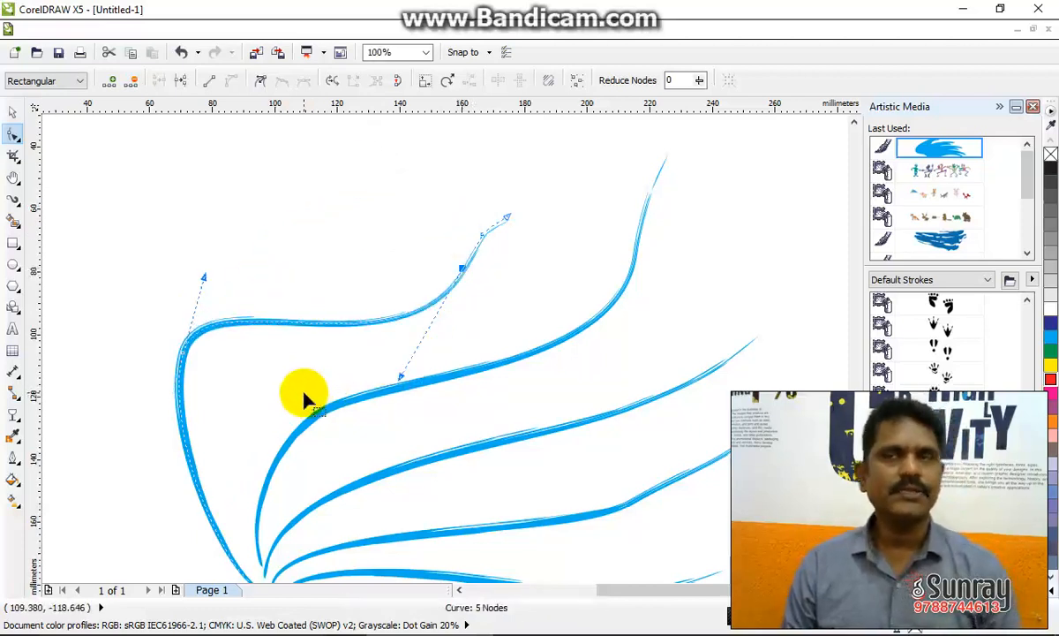
key("space")
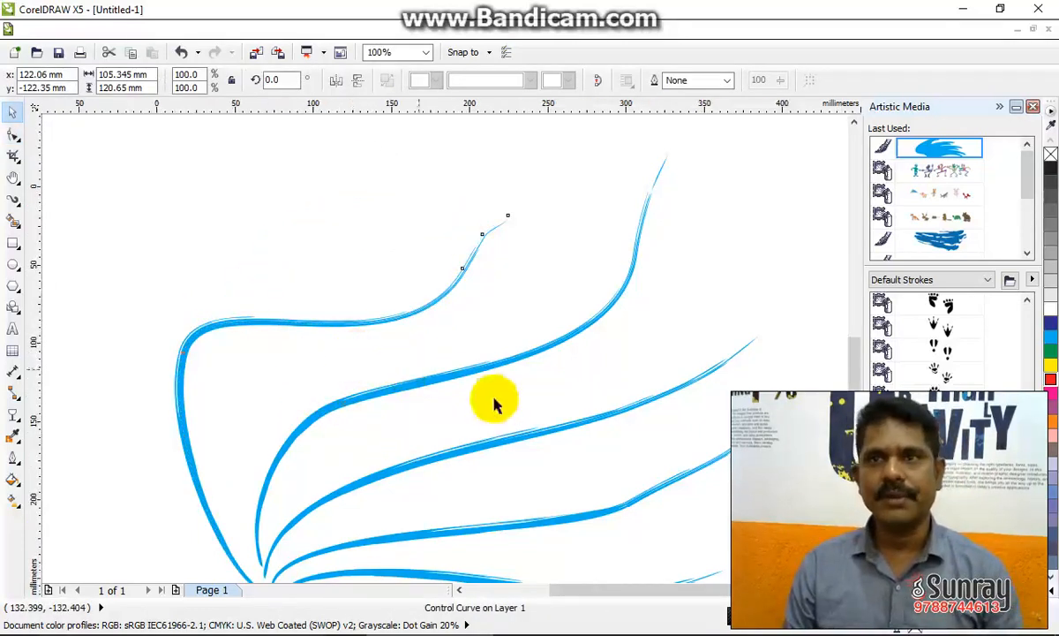
Move the original WWE logo image farther away from the recreated red ring logo
scroll(492, 401, "down", 3)
scroll(188, 355, "up", 3)
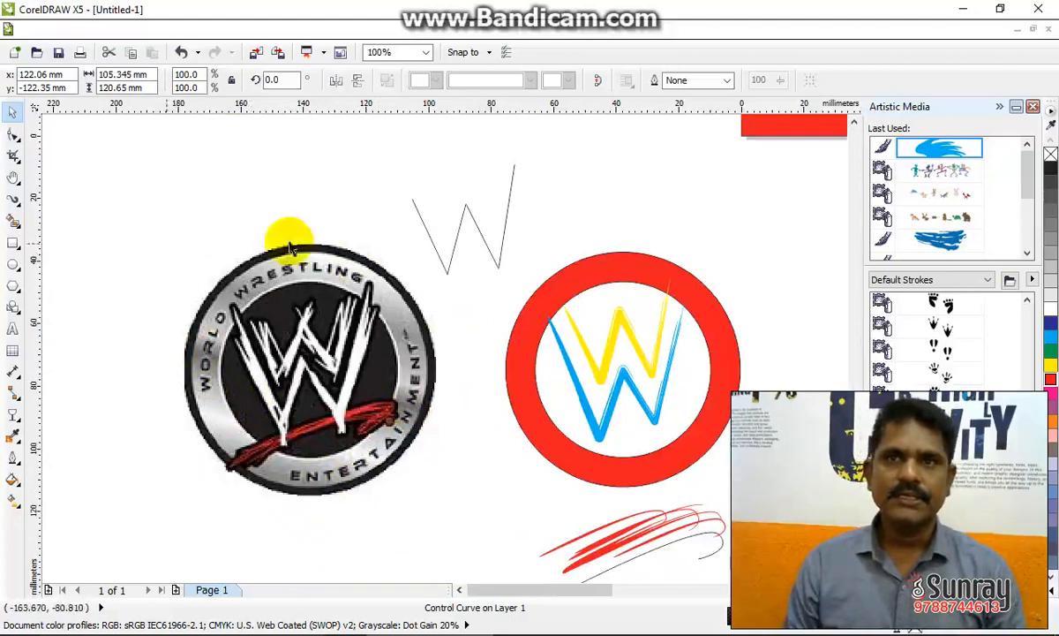
left_click_drag(356, 388, 292, 405)
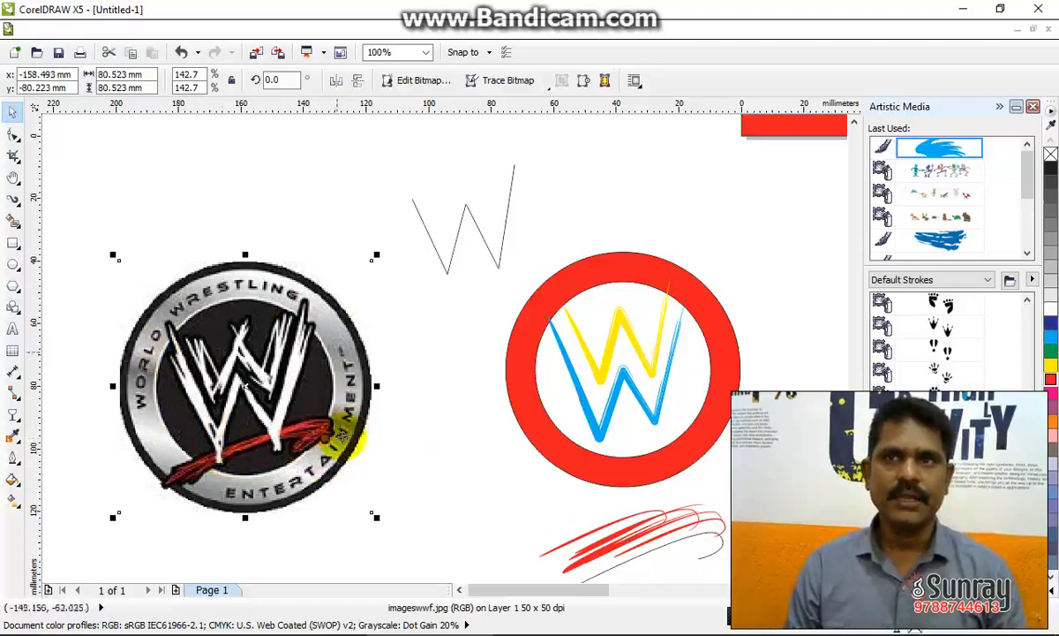
scroll(344, 439, "down", 1)
scroll(380, 439, "down", 1)
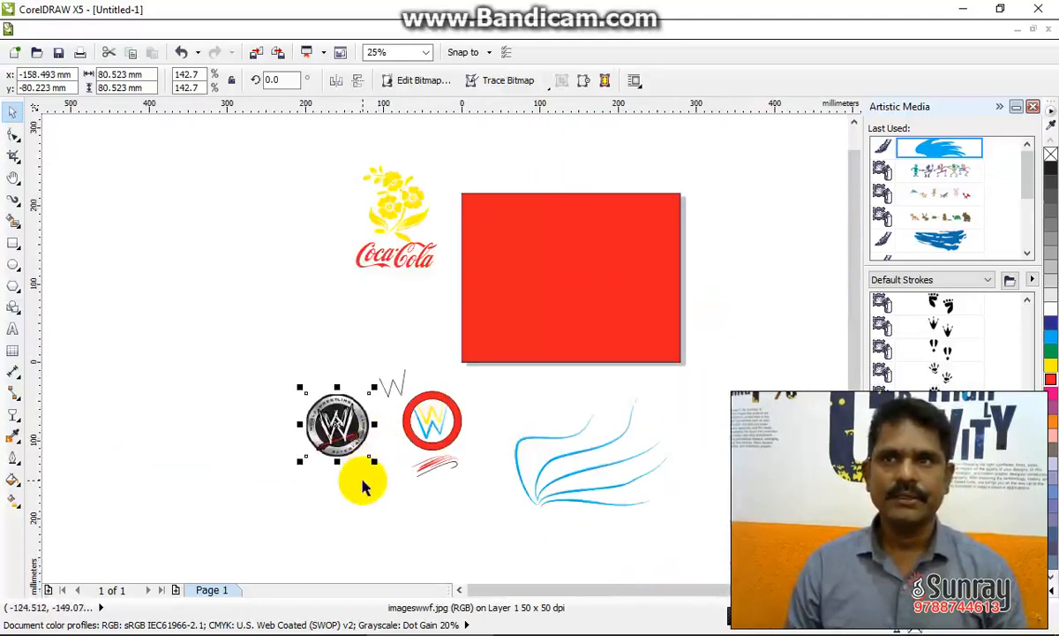